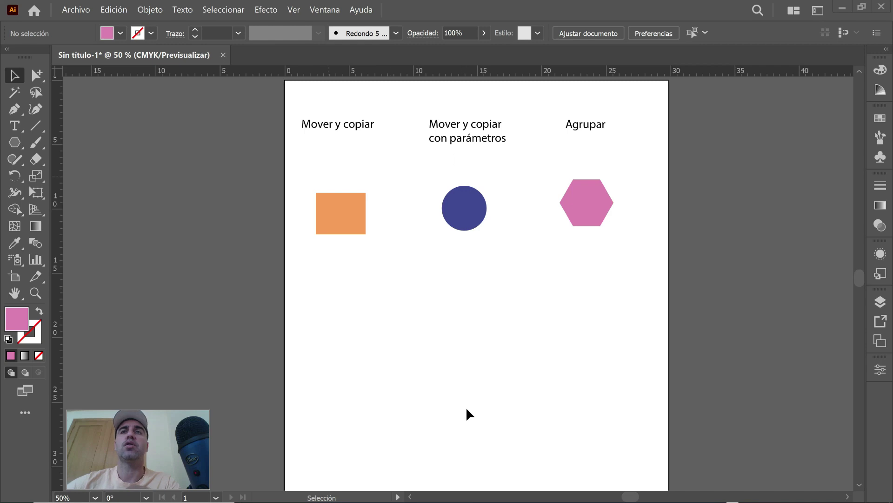
- Select the orange square under 'Mover y copiar' and drag it slightly as a move demo
click(346, 272)
click(329, 217)
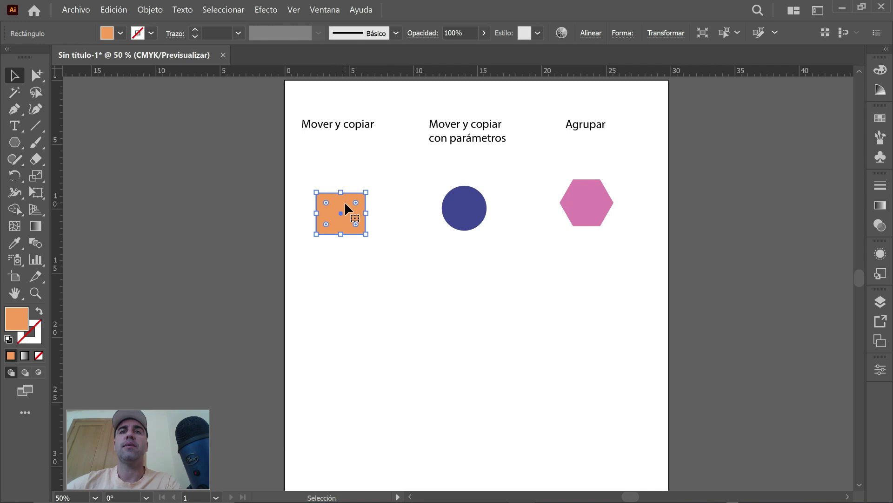
mouse_move(336, 200)
mouse_down()
mouse_move(360, 220)
mouse_move(335, 295)
mouse_move(349, 206)
mouse_move(341, 200)
mouse_up()
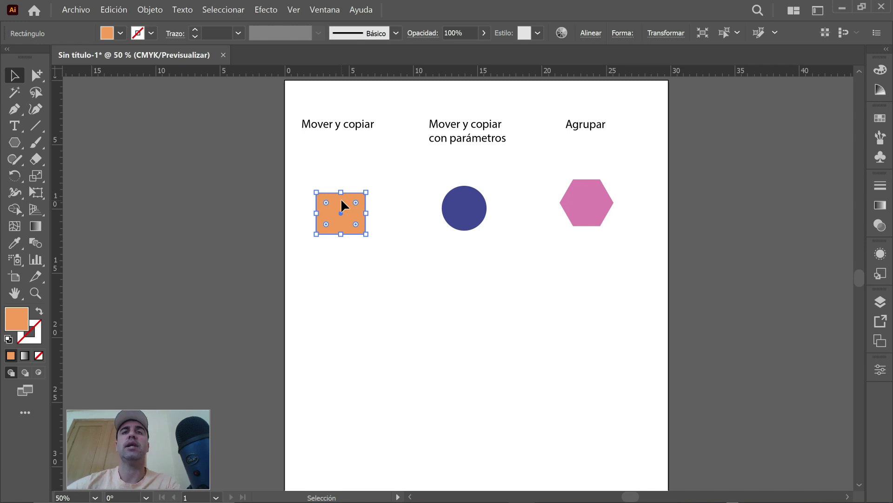
- In the orange square's Move dialog, enter a 10 cm vertical offset and a 45° angle
key(Return)
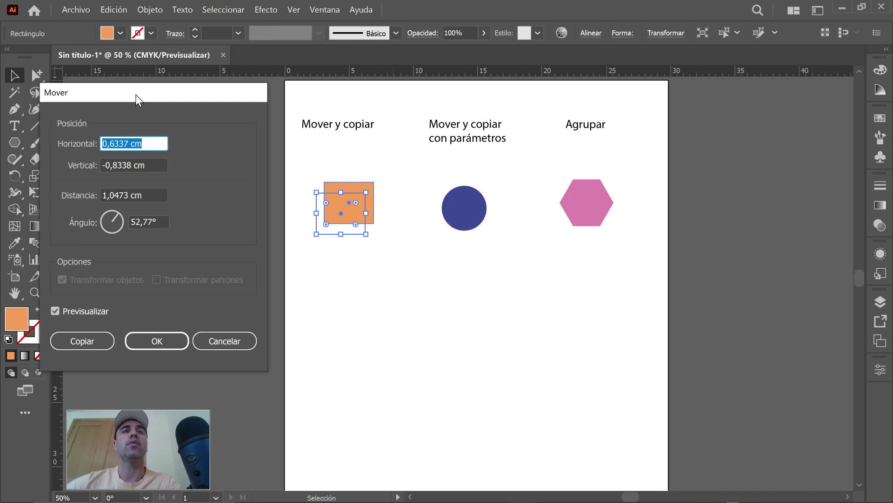
drag(135, 94, 129, 93)
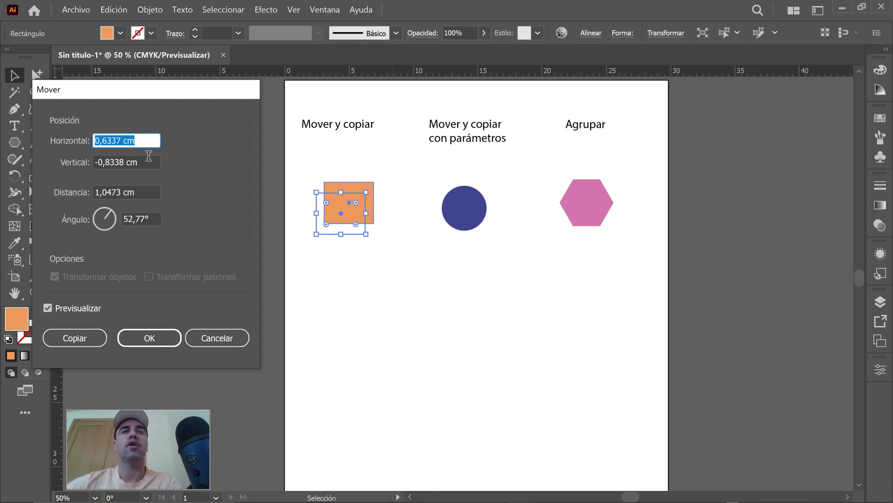
key(Tab)
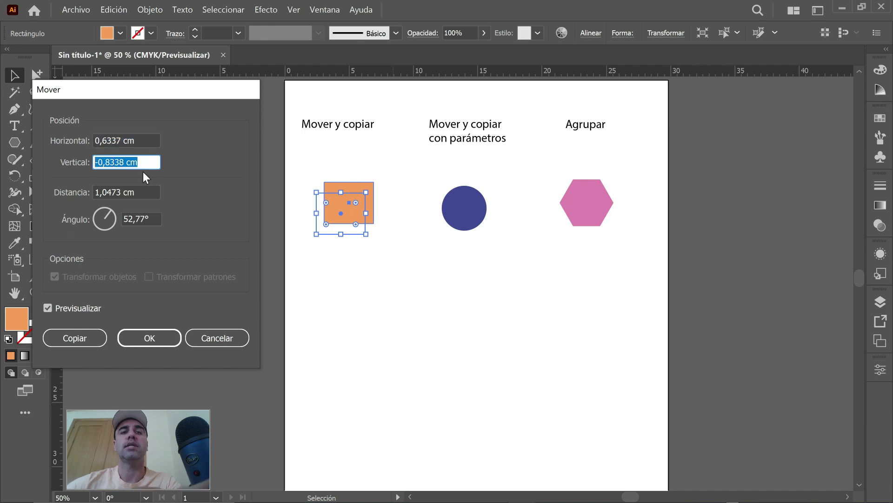
text(10)
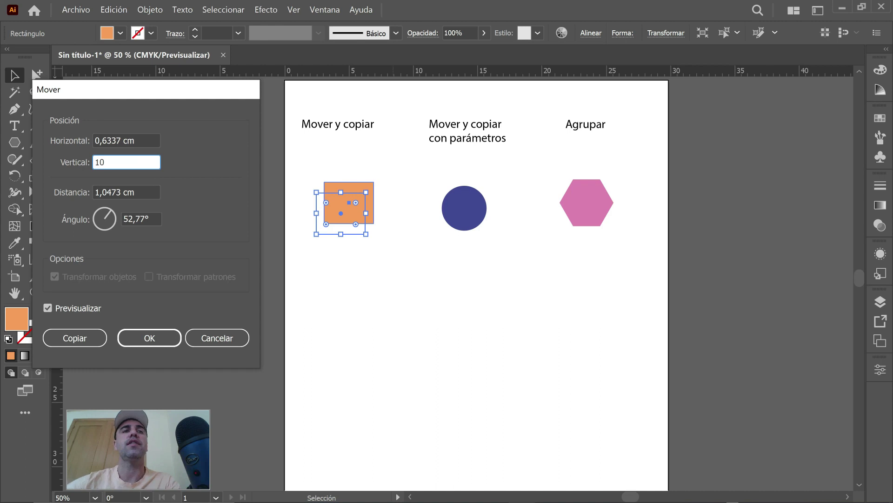
click(143, 137)
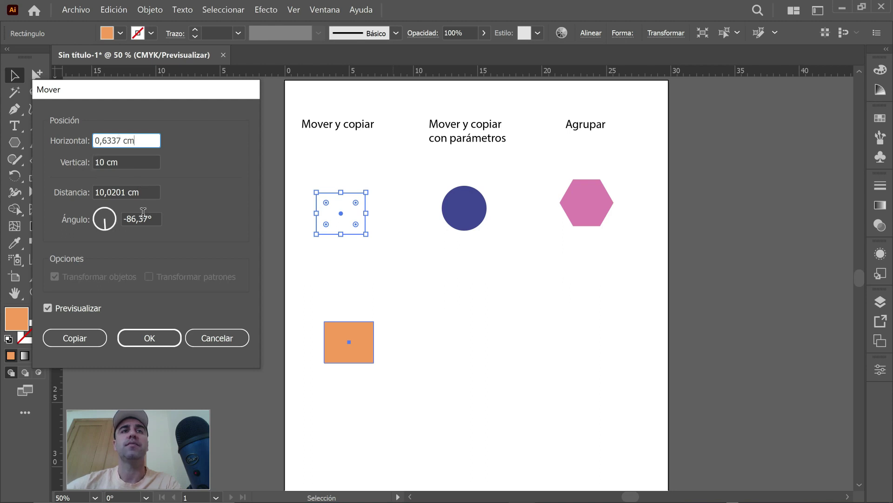
click(159, 217)
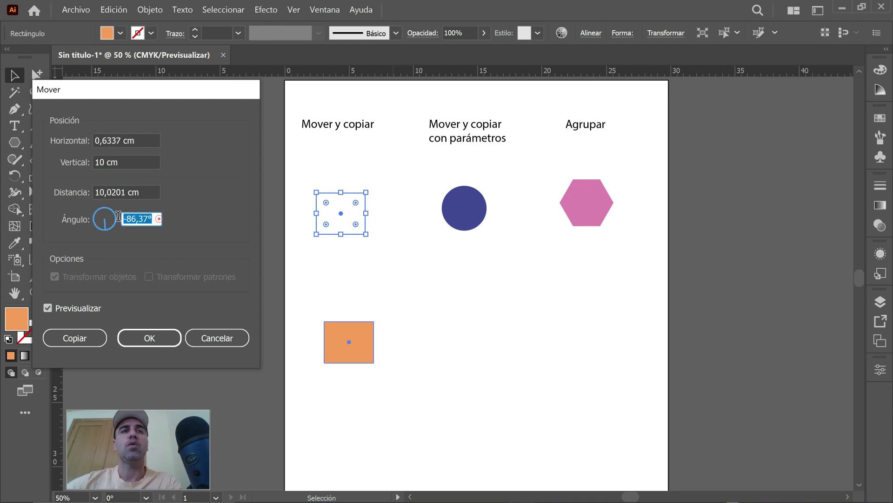
text(45)
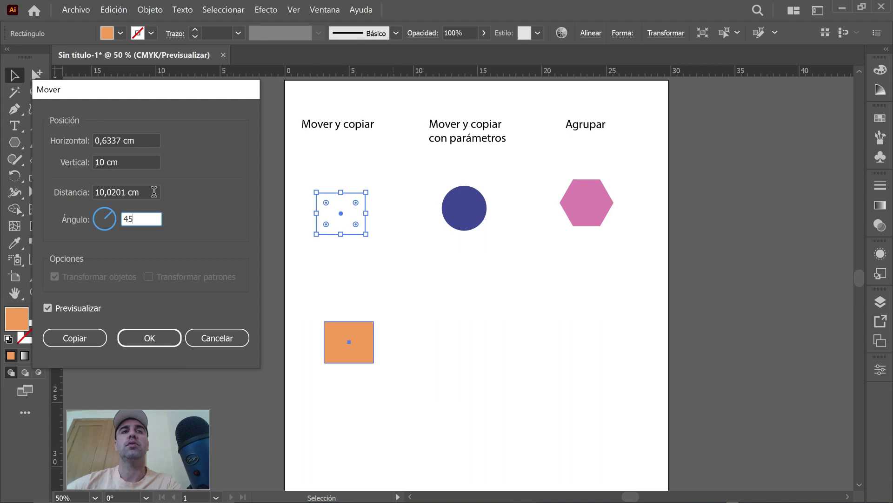
click(153, 193)
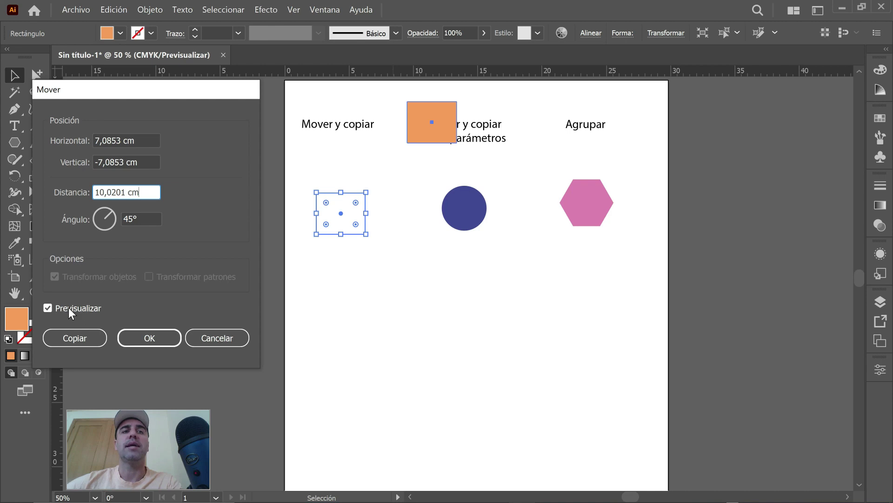
- Toggle the move preview and change the Move angle to -90°
click(48, 307)
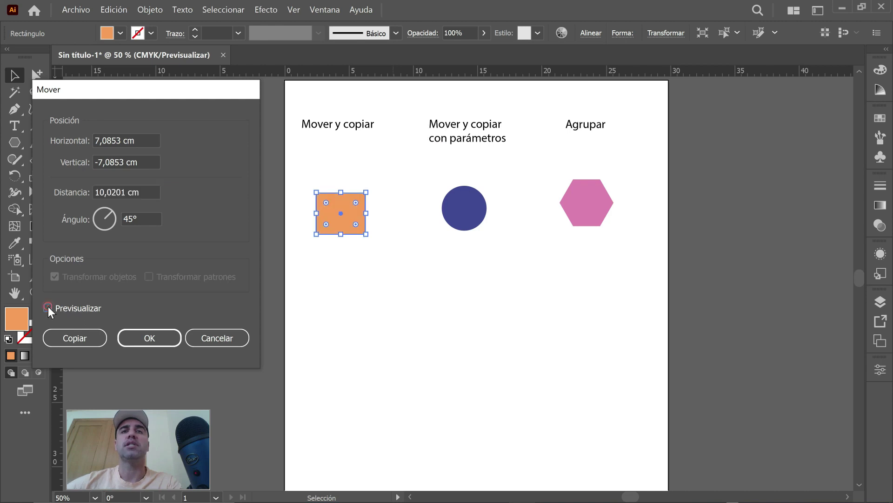
click(48, 308)
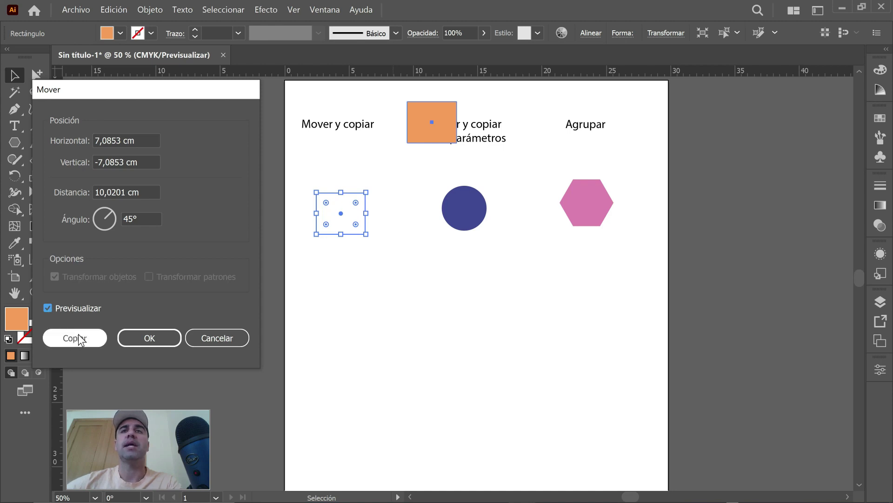
click(145, 219)
text(90)
click(147, 192)
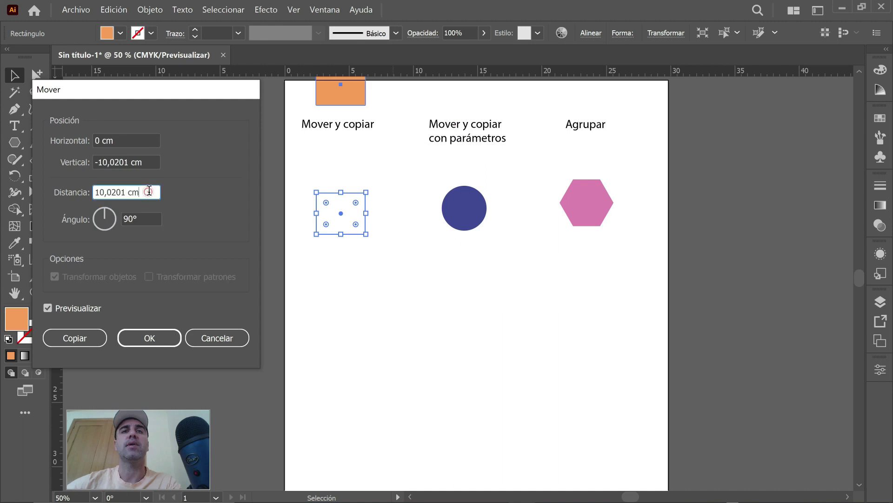
key(Tab)
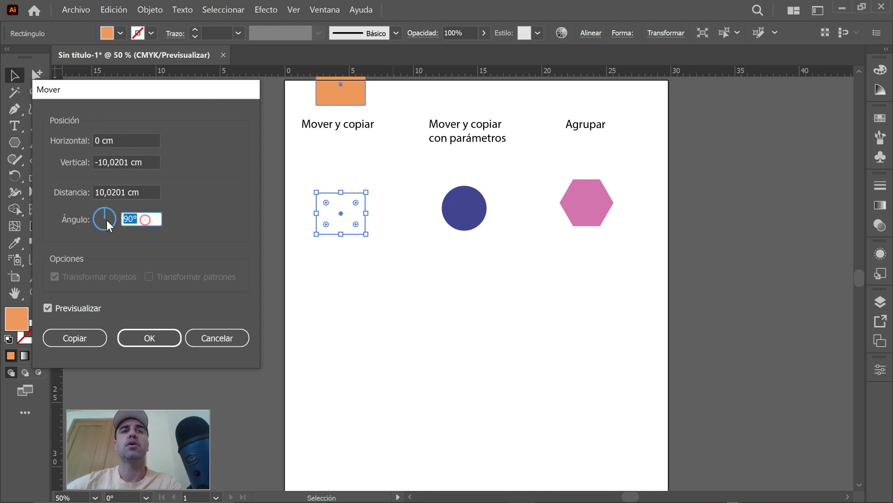
text(-90)
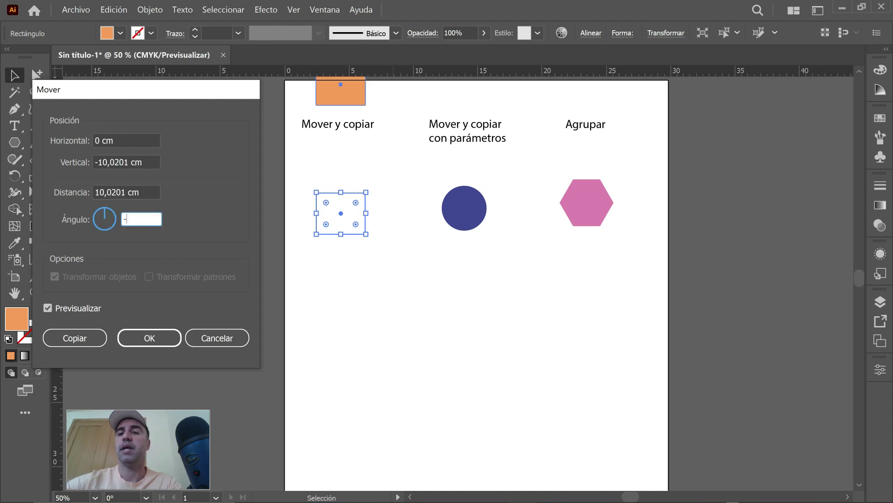
click(148, 192)
- Copy the square 10 cm straight down, undo and redo the copy, then deselect
click(71, 340)
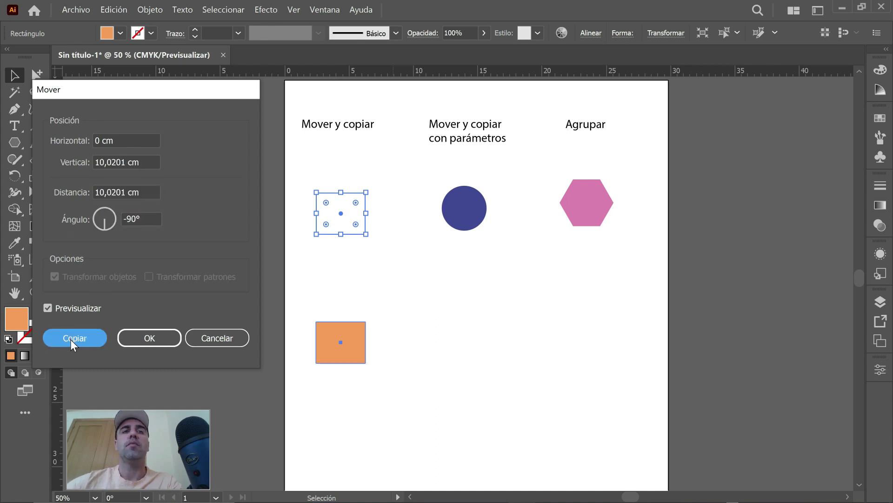
key(ctrl+z)
key(ctrl+shift+z)
click(384, 305)
- Alt-drag the orange square downward to drop a duplicate below it
click(398, 294)
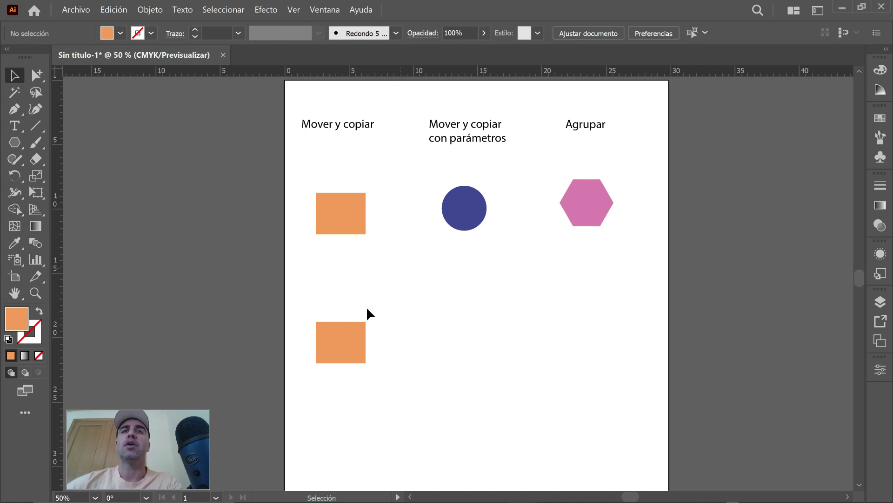
drag(346, 357, 346, 228)
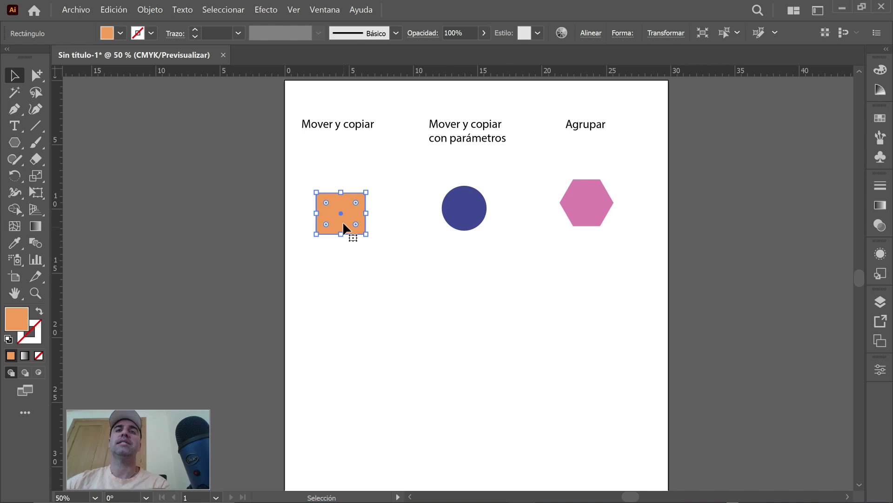
mouse_move(343, 220)
mouse_down()
mouse_move(372, 255)
mouse_move(361, 281)
mouse_move(339, 271)
mouse_up()
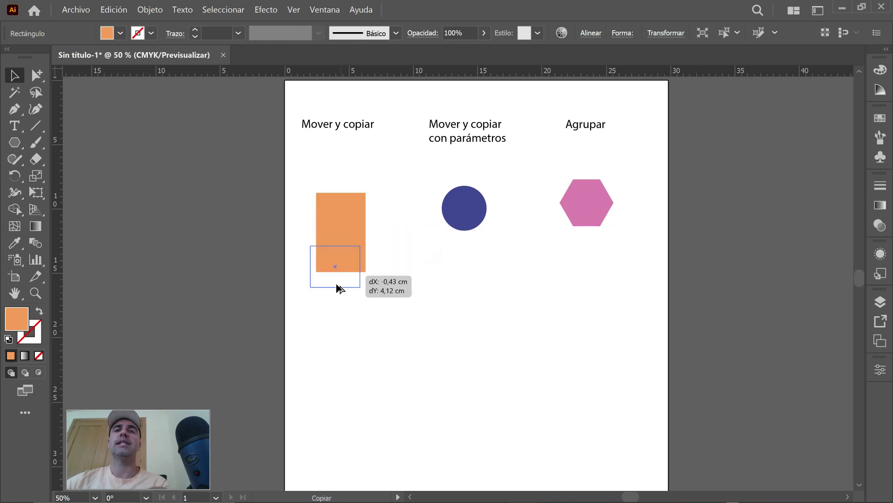
drag(339, 272, 350, 327)
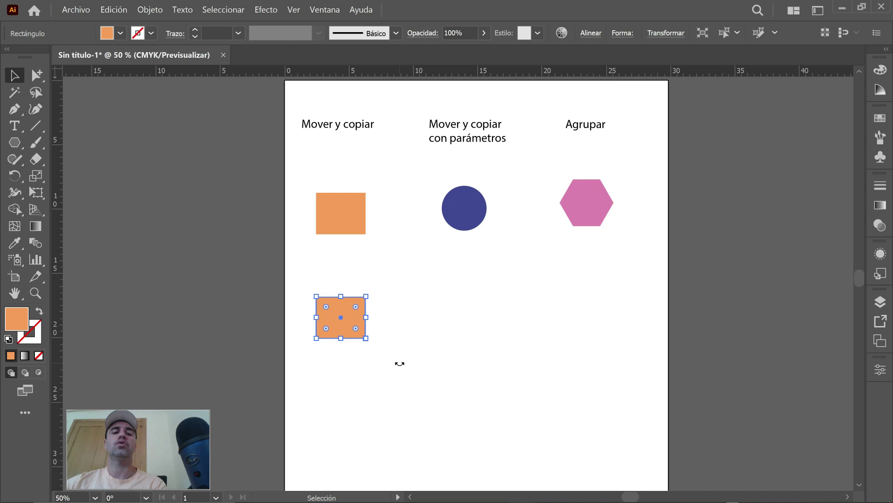
- Repeat the transform twice with Ctrl+D to add two more evenly spaced squares
key(ctrl+d)
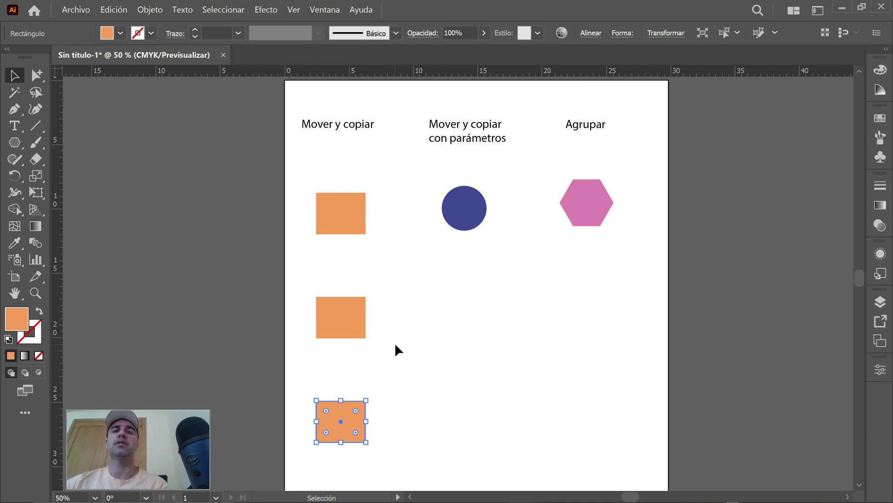
scroll(398, 338, down, 1)
scroll(398, 338, down, 2)
scroll(398, 338, down, 2)
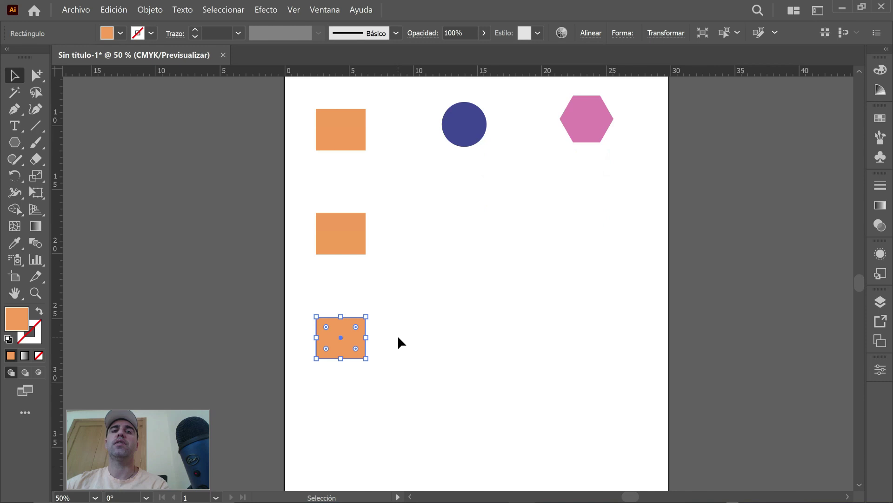
key(ctrl+d)
scroll(399, 339, down, 2)
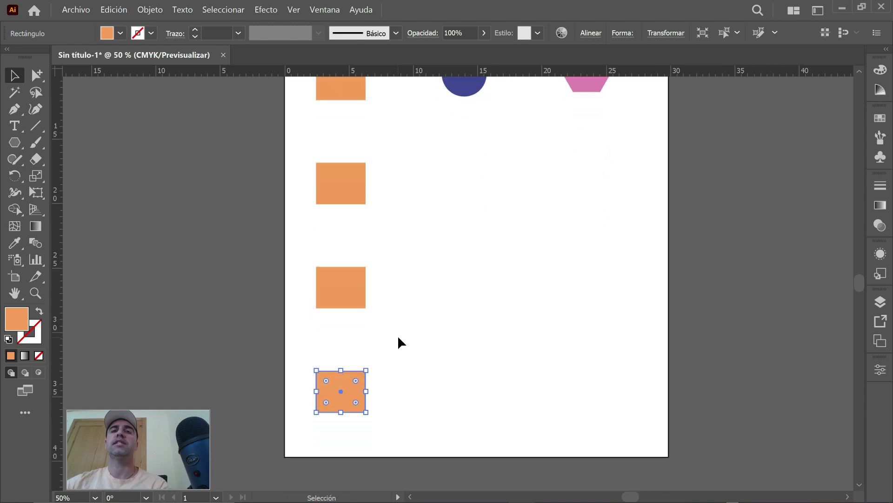
scroll(398, 338, down, 1)
scroll(398, 342, up, 4)
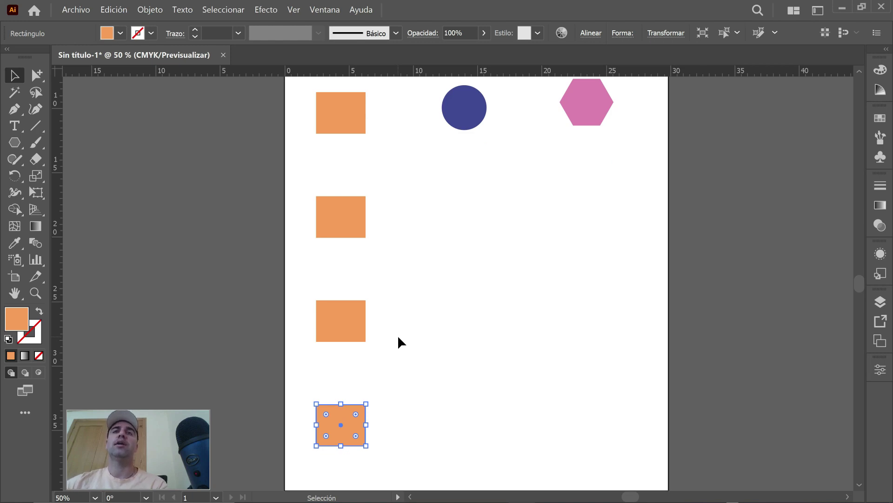
- Copy the blue circle downward with Move and Ctrl+D into the second and third rows
scroll(420, 353, up, 7)
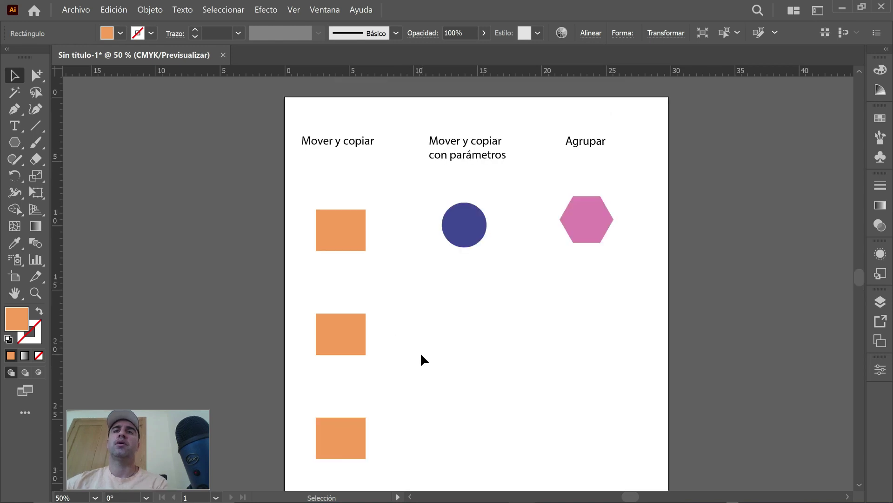
click(468, 210)
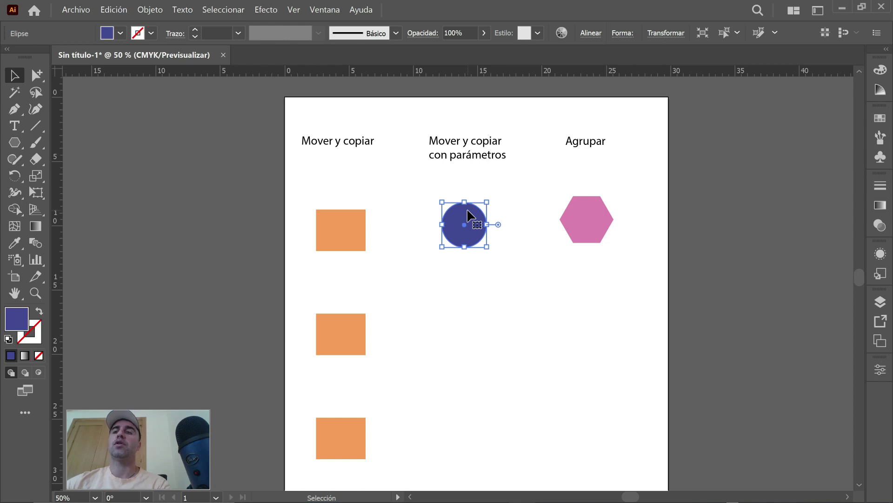
key(Return)
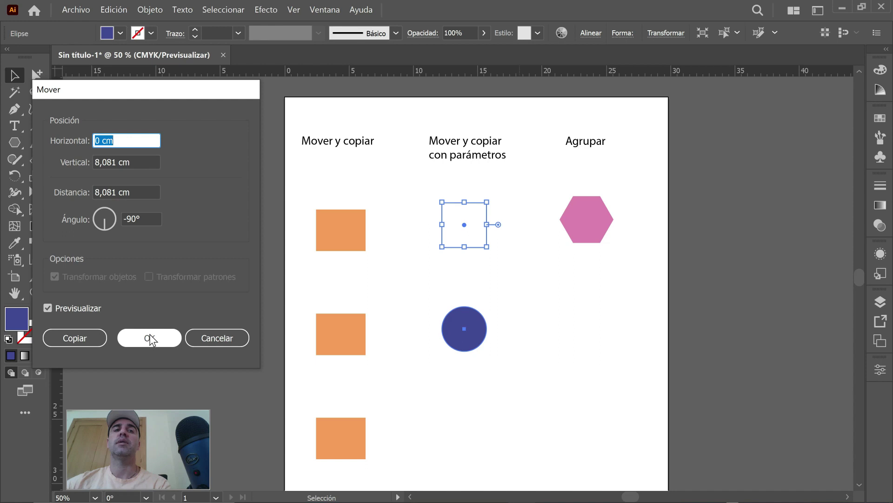
click(72, 337)
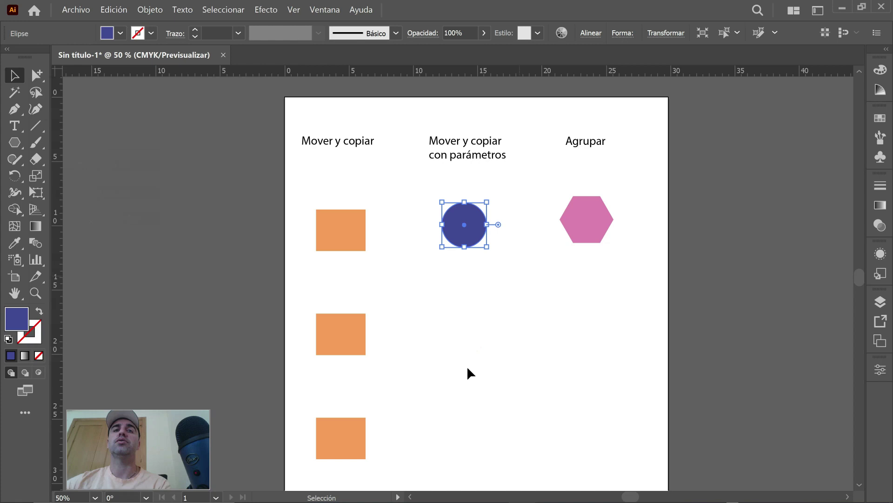
key(ctrl+d)
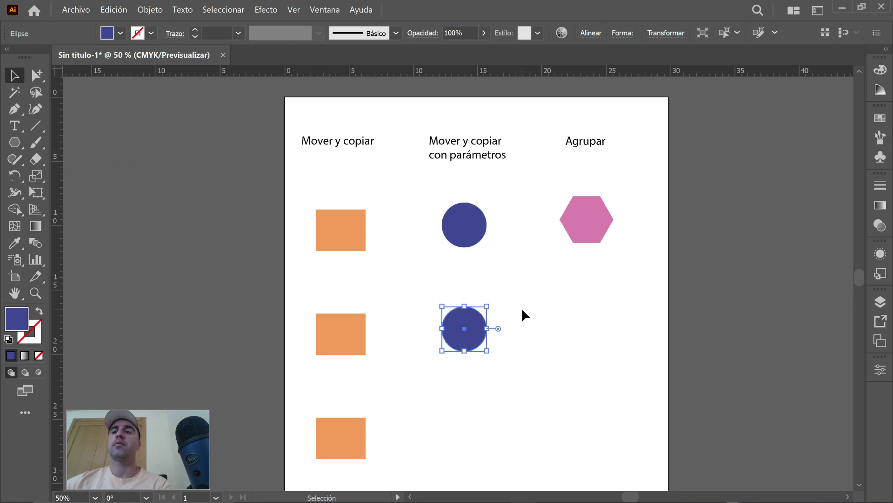
key(Return)
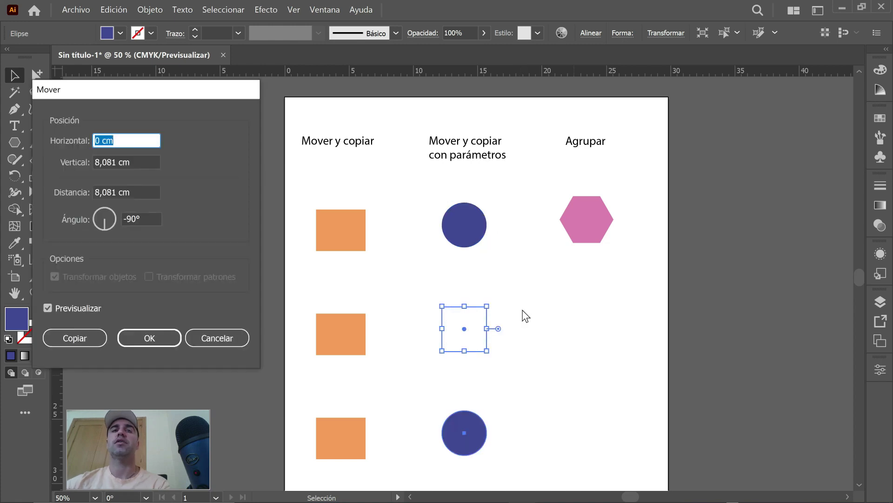
click(70, 336)
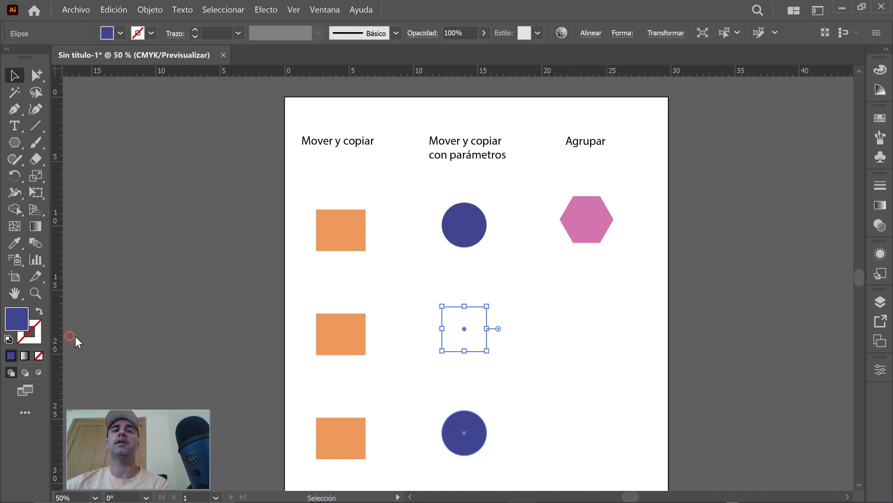
- Select the third-row circle and repeat the copy with Ctrl+D for a fourth circle
scroll(513, 305, down, 3)
key(ctrl+alt)
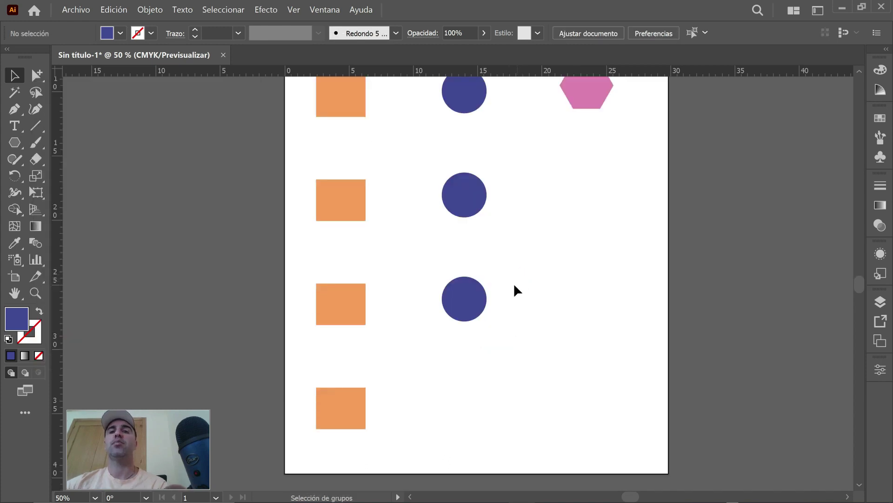
click(475, 292)
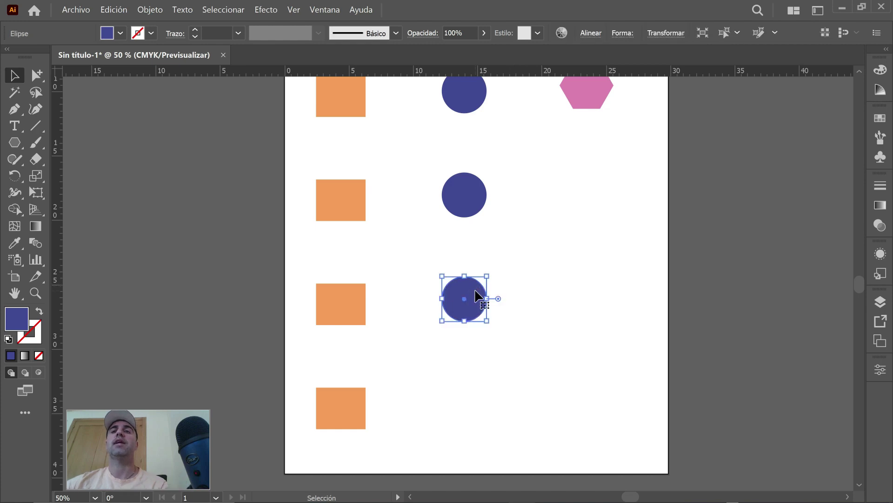
click(507, 270)
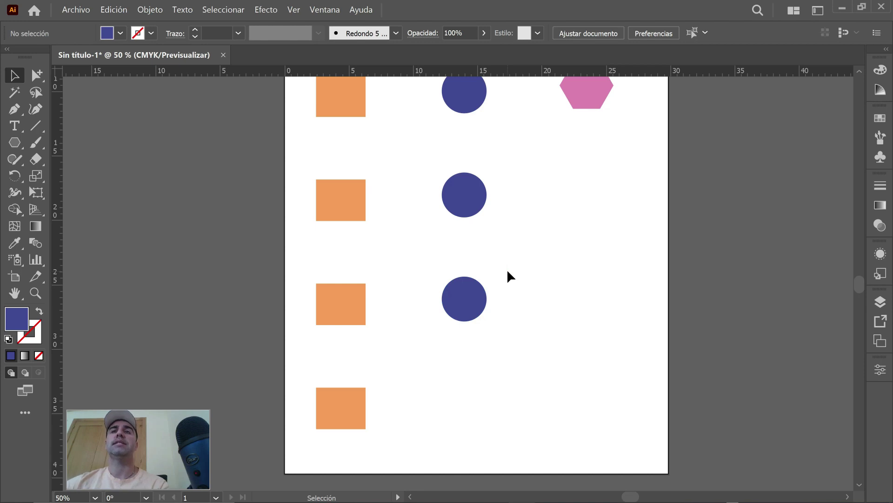
click(475, 294)
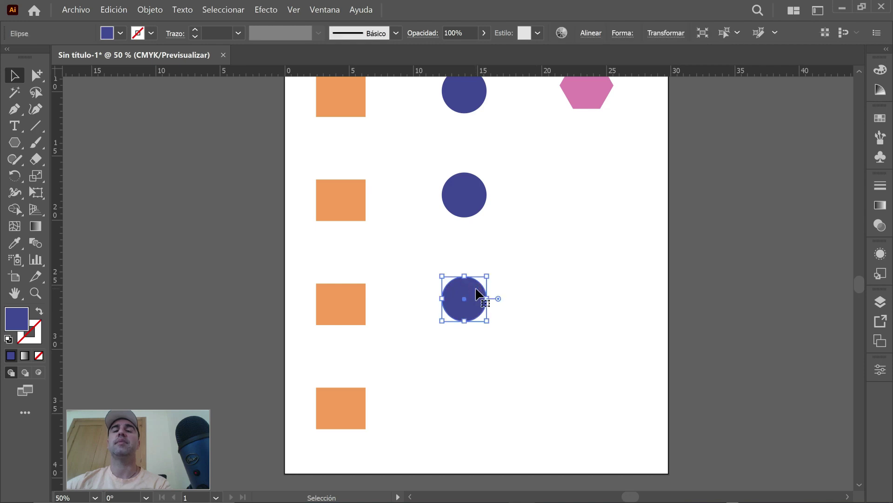
key(ctrl+d)
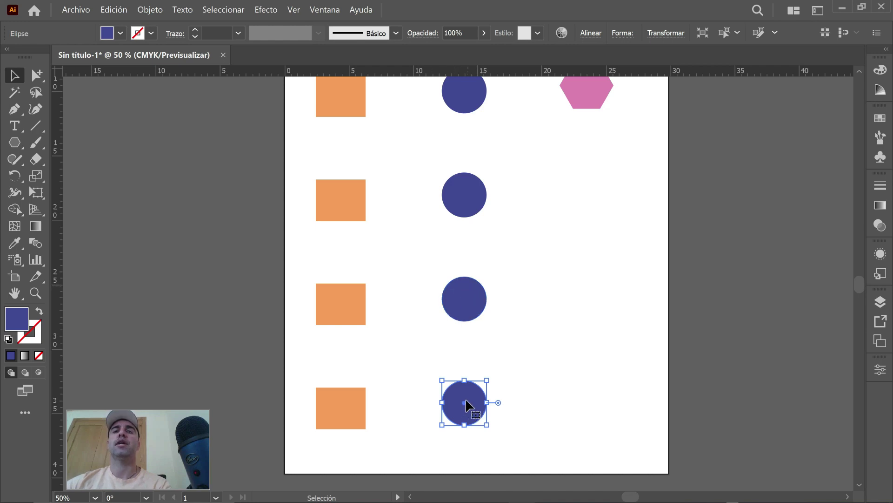
click(582, 323)
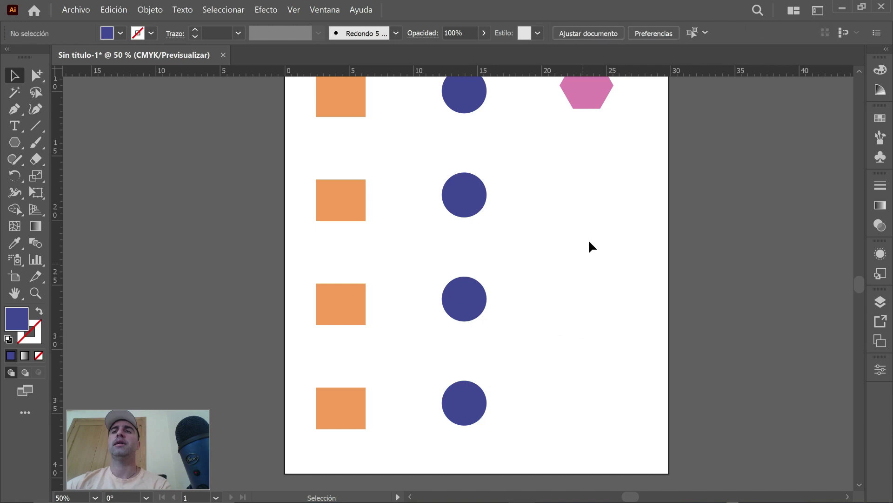
- Copy the pink hexagon down twice with Ctrl+D, then marquee-select the hexagon column
drag(592, 207, 483, 356)
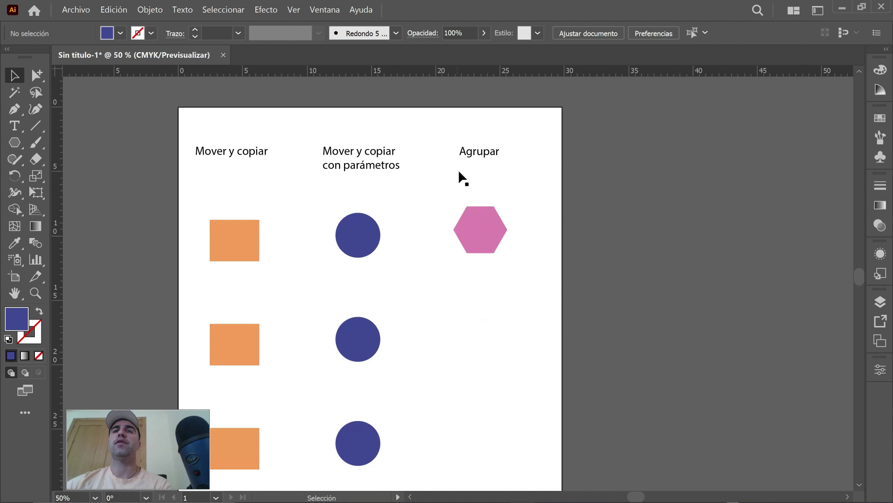
click(482, 245)
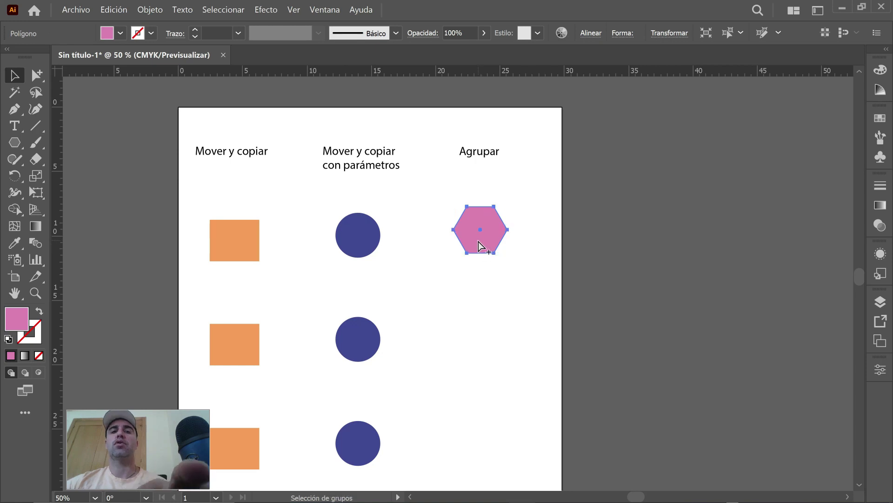
key(ctrl+d)
key(ctrl+d)
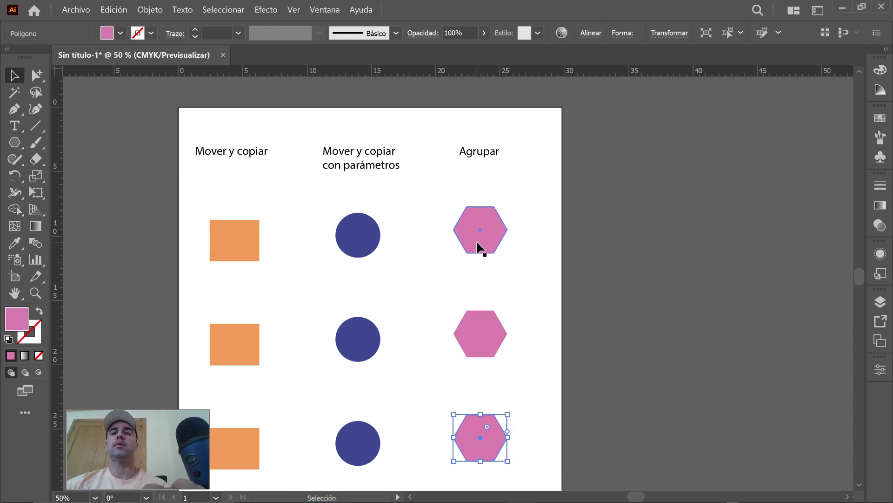
alt+scroll(526, 233, down, 3)
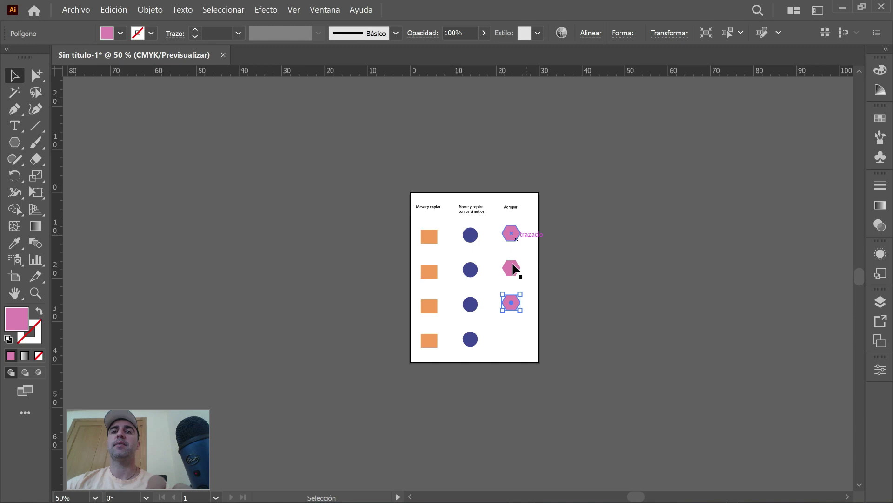
key(ctrl+d)
click(532, 298)
drag(531, 345, 497, 233)
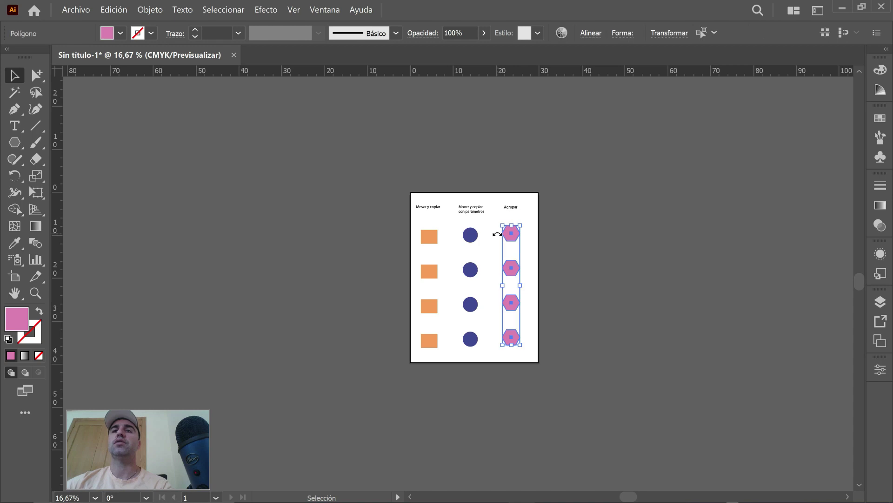
- Group the four selected pink hexagons using the right-click Agrupar command
scroll(504, 243, up, 1)
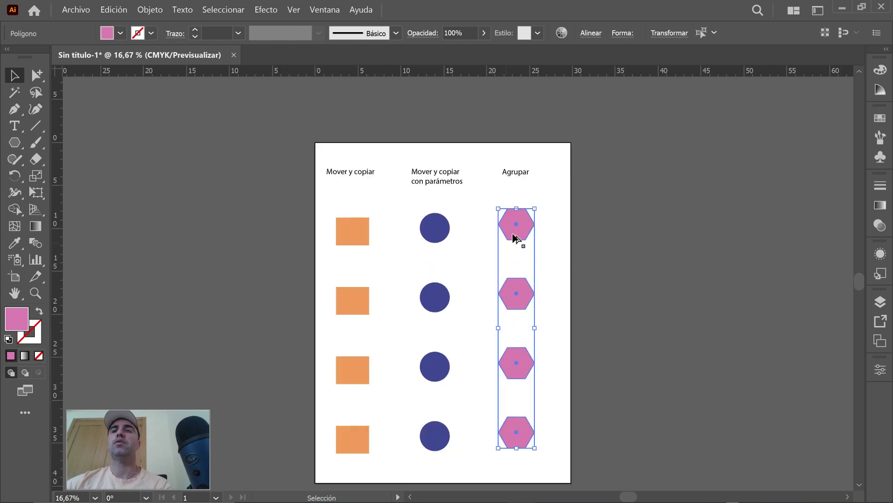
scroll(514, 237, up, 2)
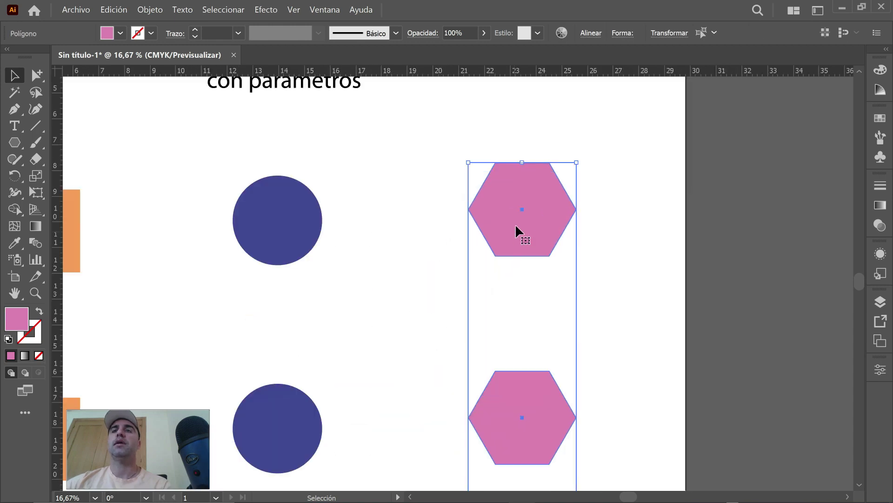
right_click(516, 225)
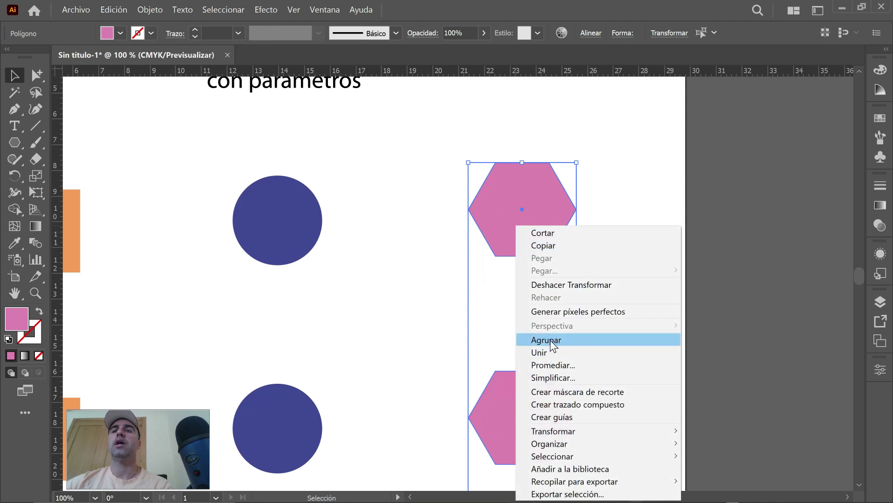
click(550, 340)
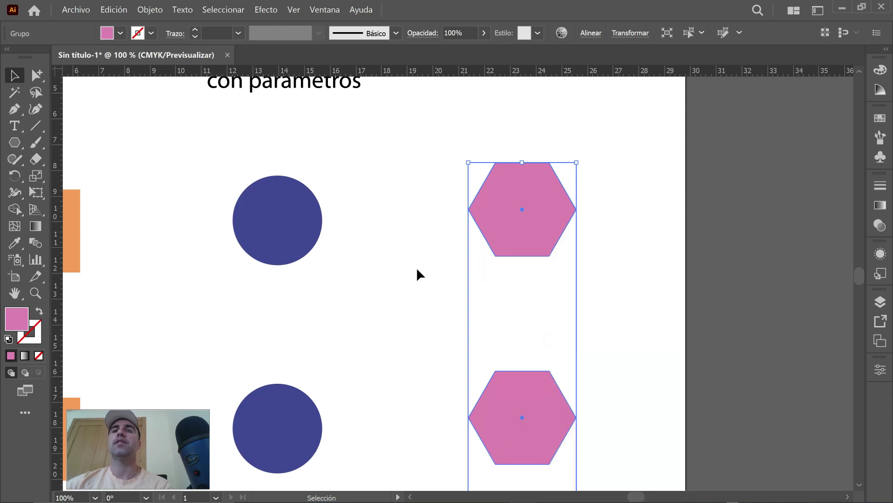
scroll(418, 272, down, 1)
- Drag the hexagon group until each hexagon sits level with its row's circle
scroll(418, 272, down, 1)
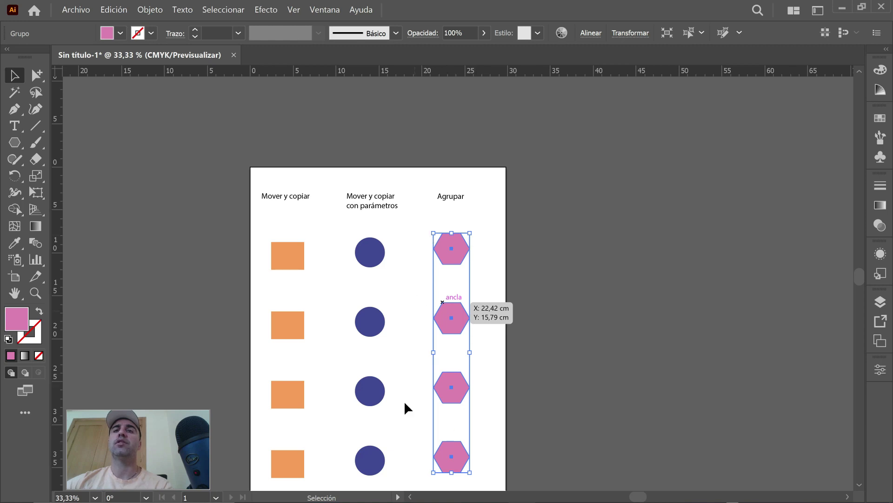
click(491, 264)
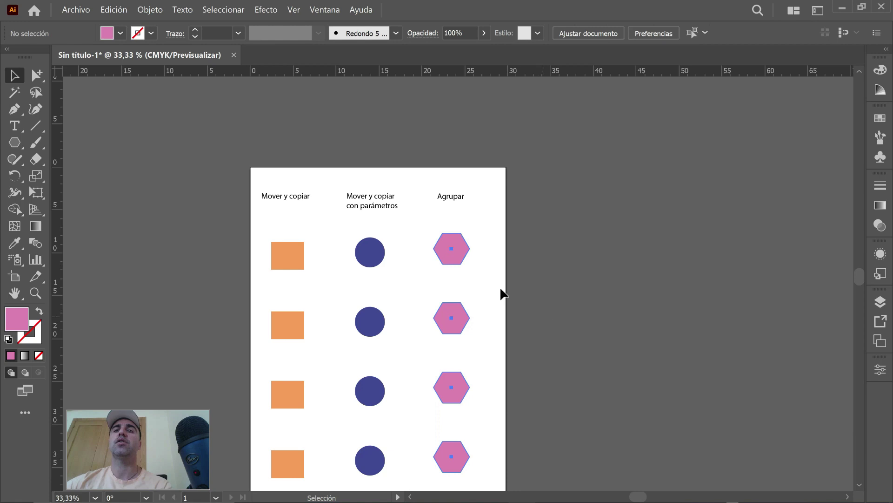
drag(457, 253, 453, 254)
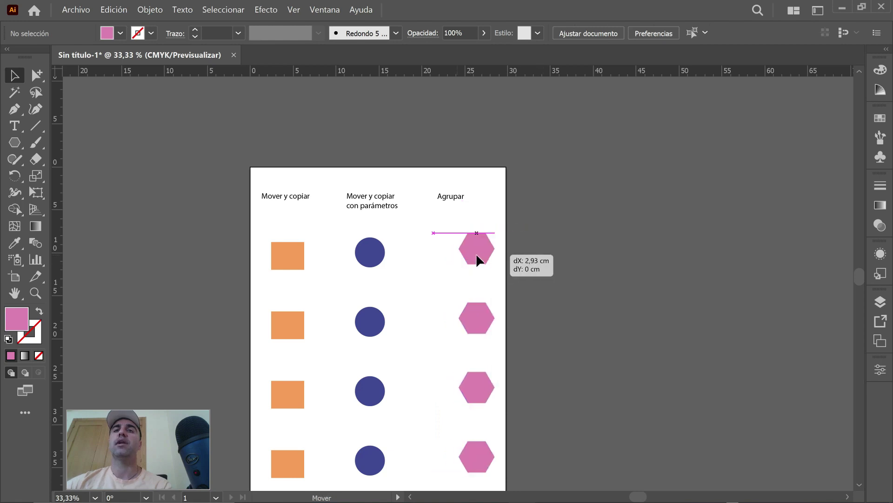
drag(452, 254, 455, 251)
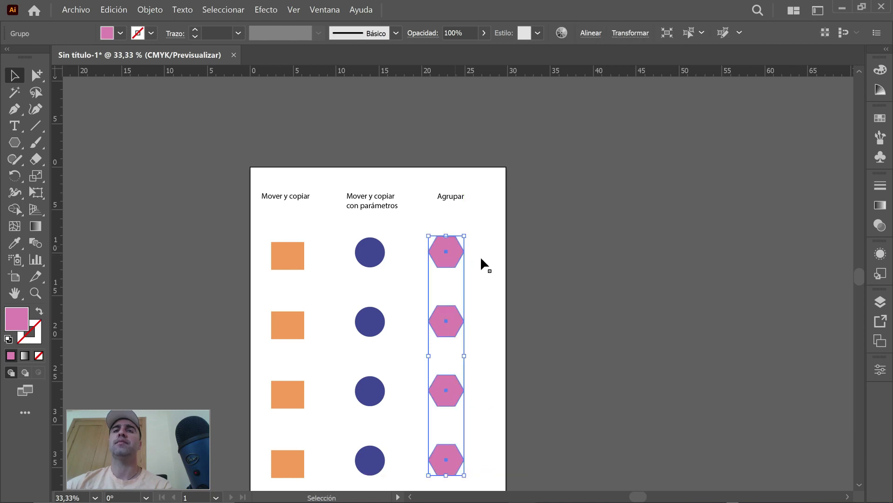
click(474, 254)
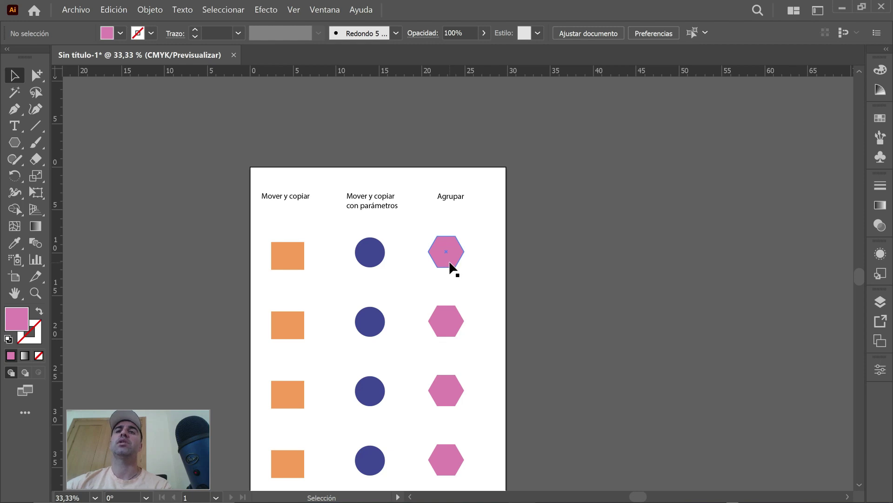
drag(449, 262, 455, 266)
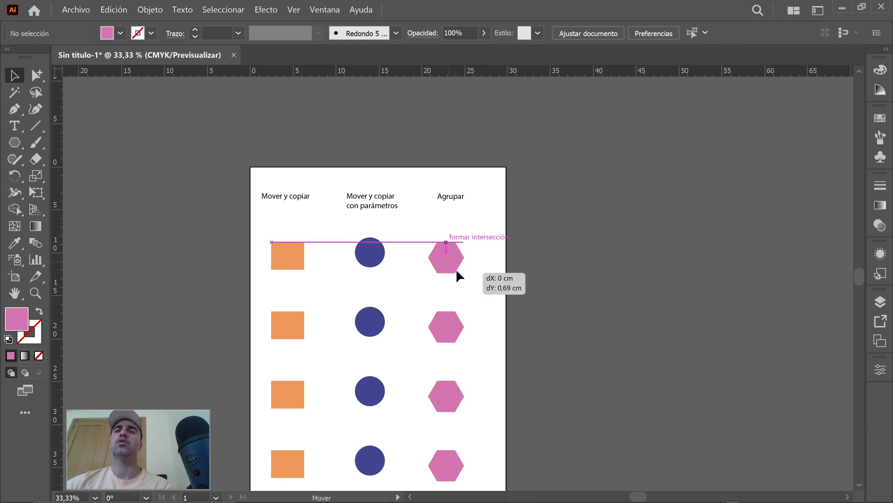
drag(459, 276, 458, 273)
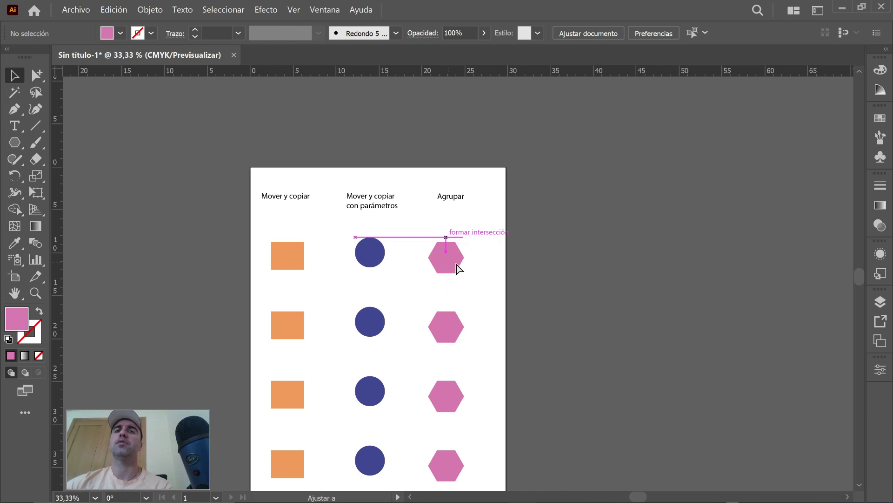
drag(457, 267, 484, 267)
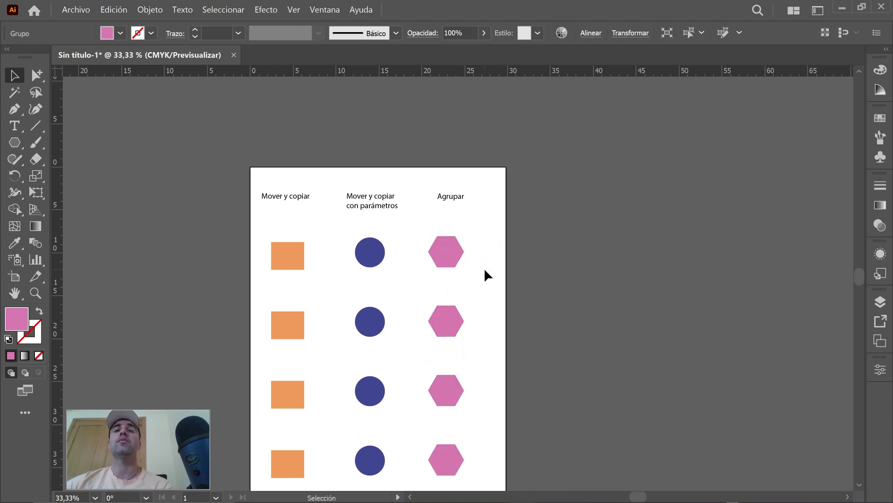
click(484, 267)
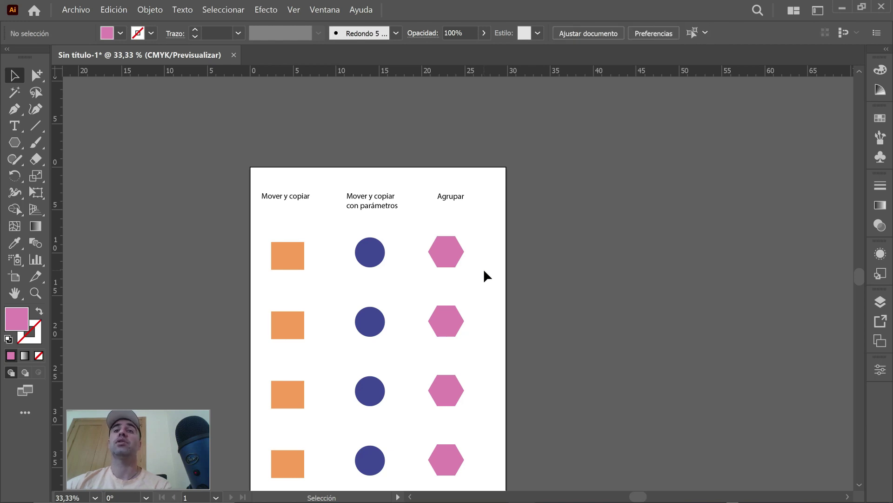
click(443, 259)
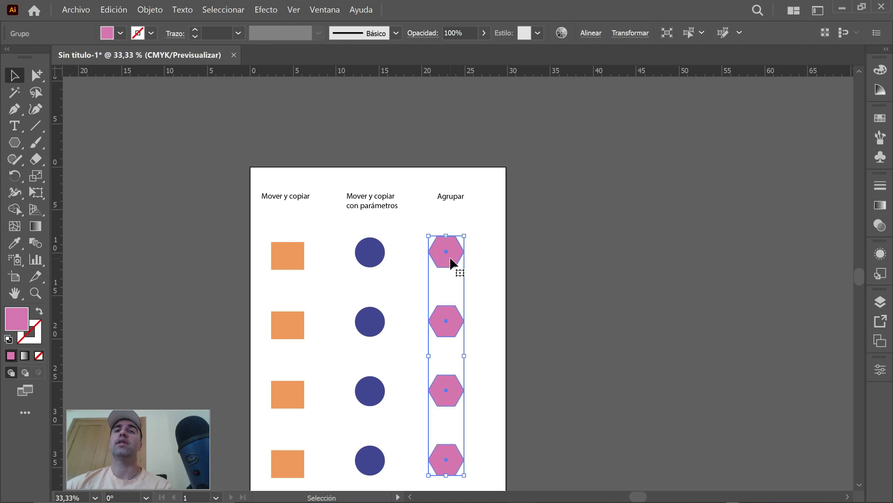
- Enter the hexagon group and click individual hexagons inside it
double_click(450, 259)
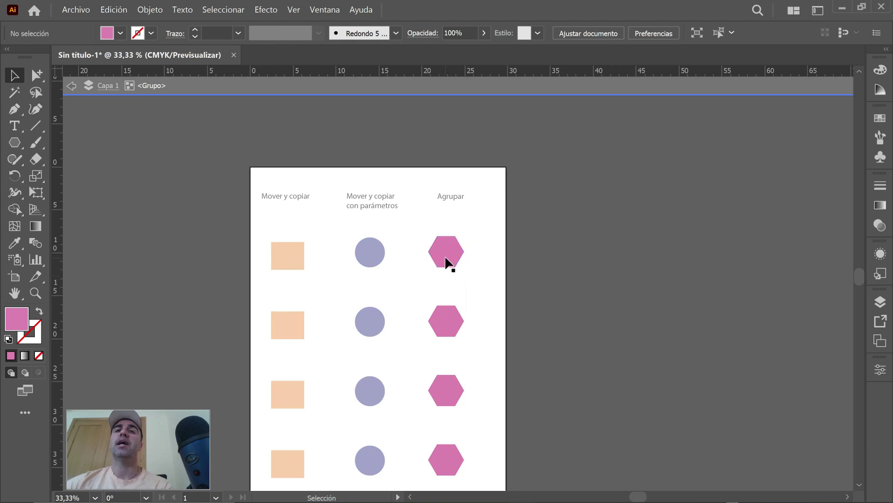
click(446, 258)
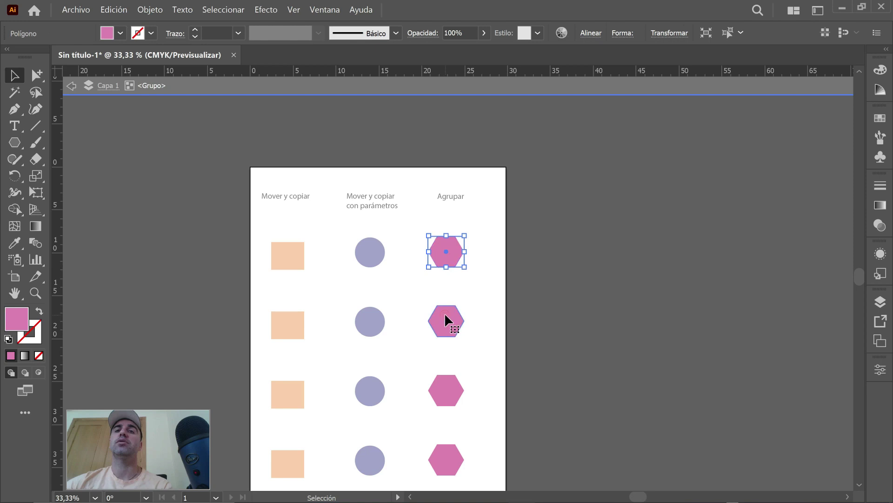
click(445, 312)
click(450, 261)
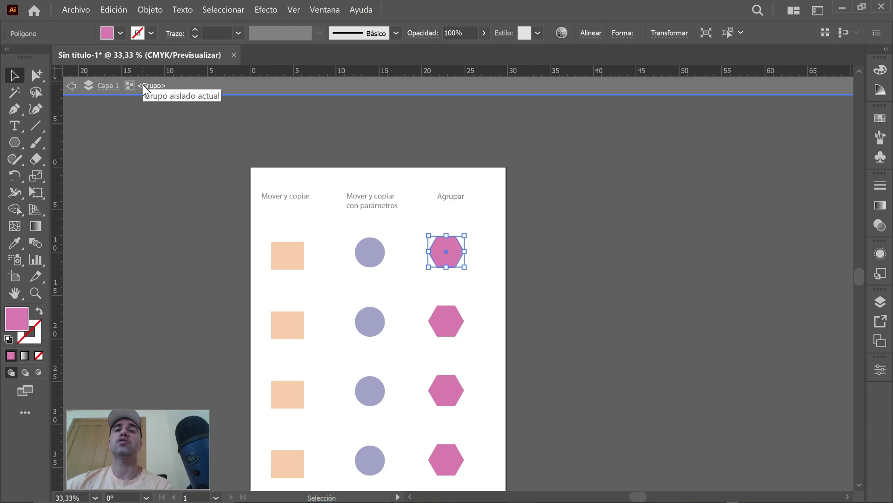
click(446, 322)
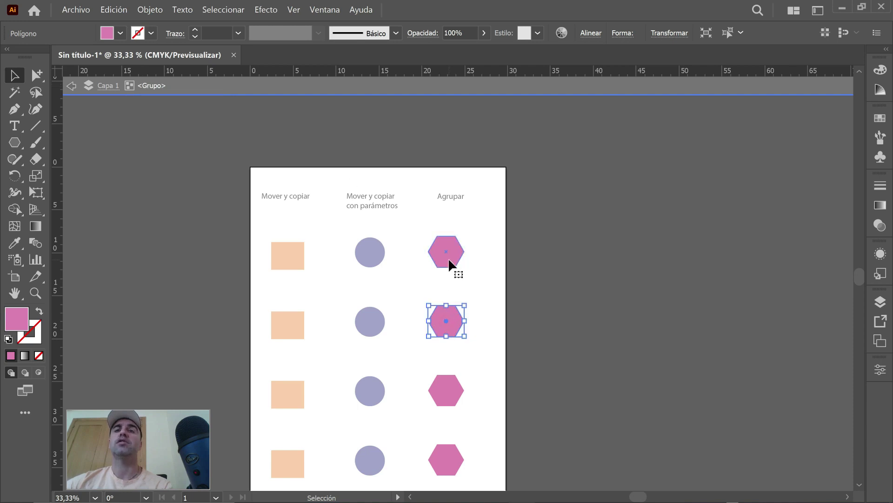
click(449, 259)
click(447, 311)
click(444, 255)
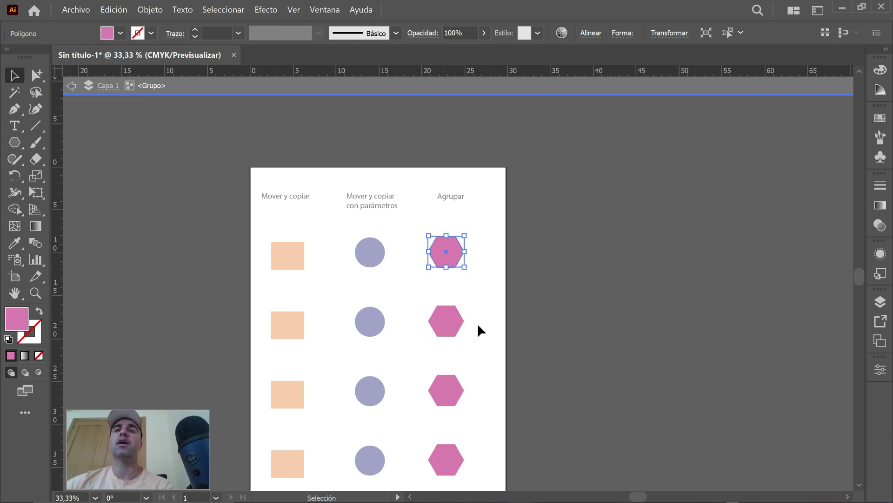
- Marquee-select the top two hexagons and pick them as one nested group
drag(479, 328, 434, 279)
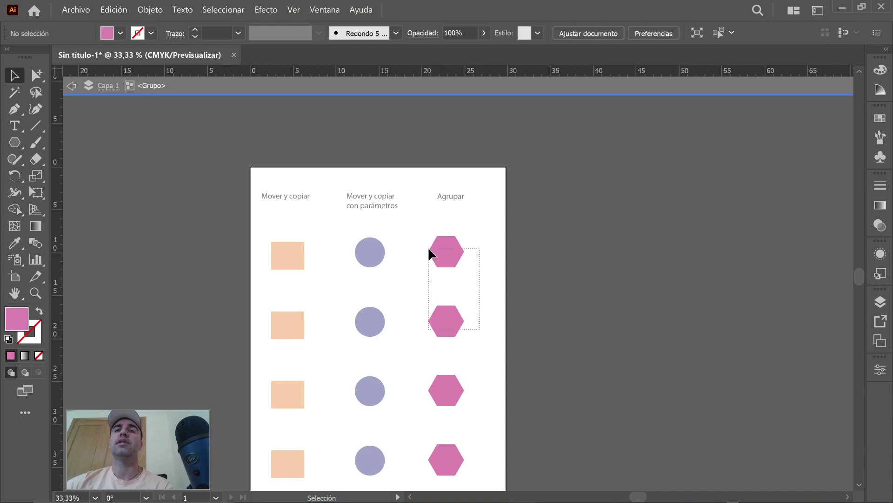
drag(434, 278, 428, 246)
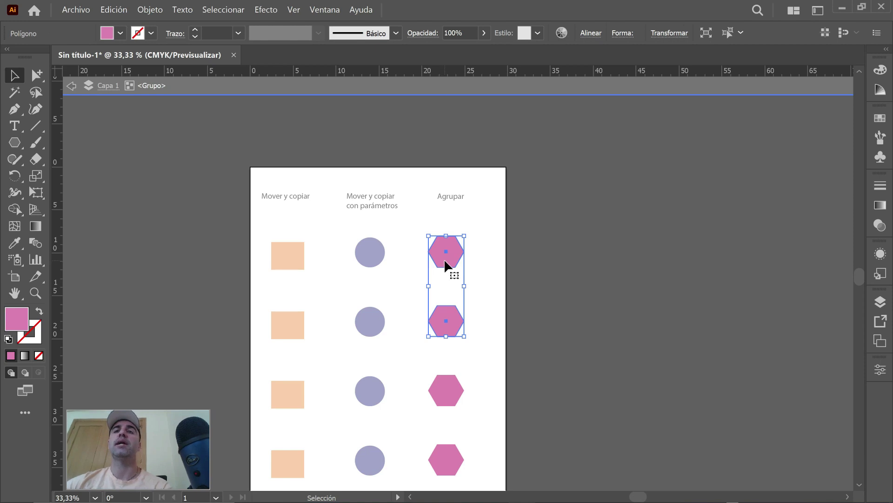
key(ctrl)
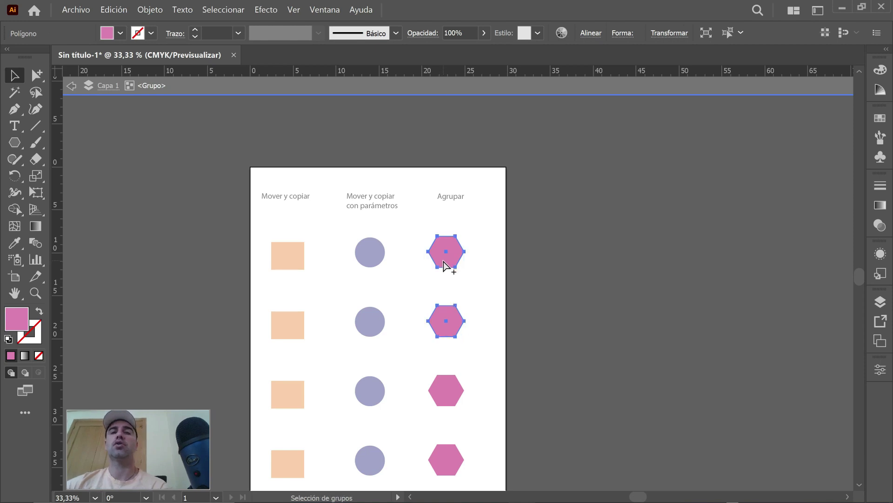
click(444, 262)
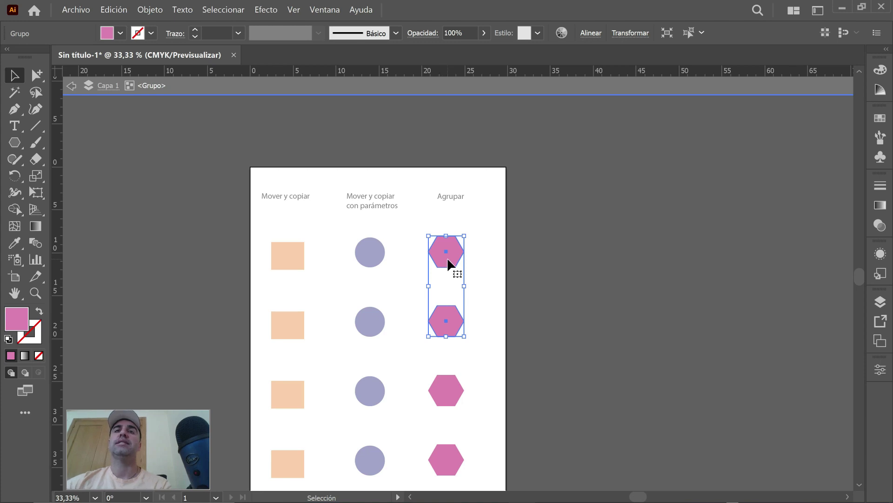
double_click(448, 258)
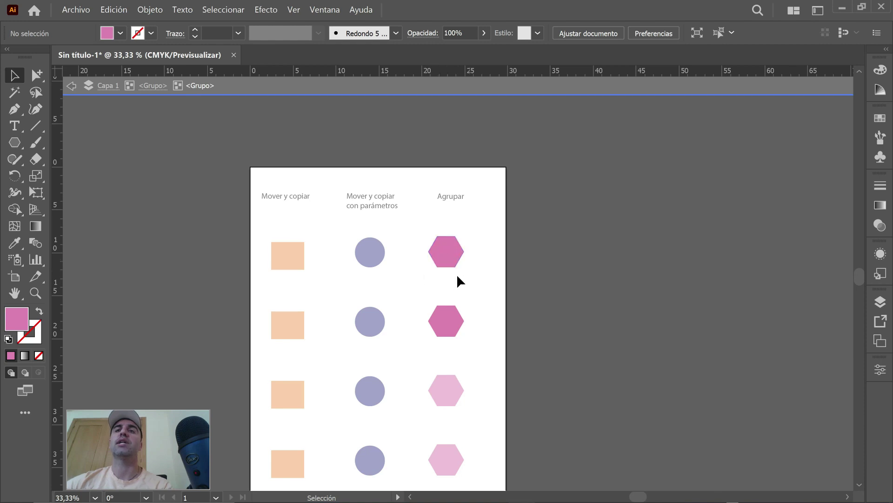
click(447, 256)
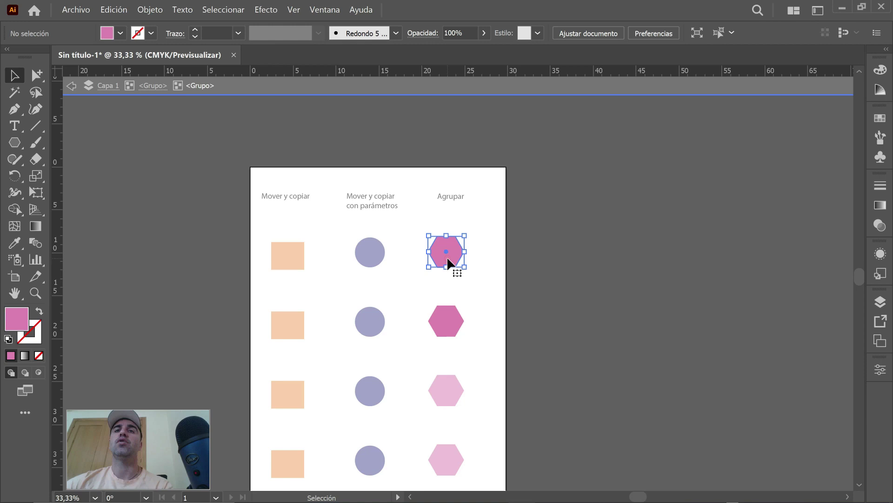
click(444, 312)
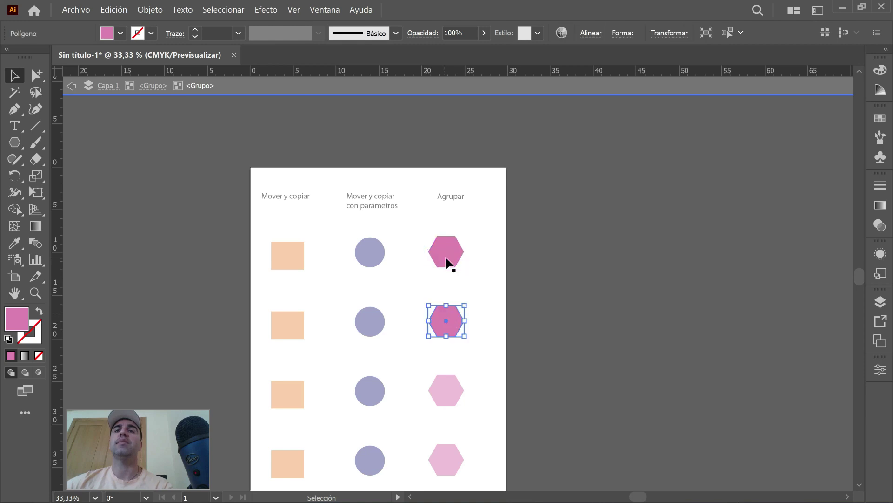
click(446, 257)
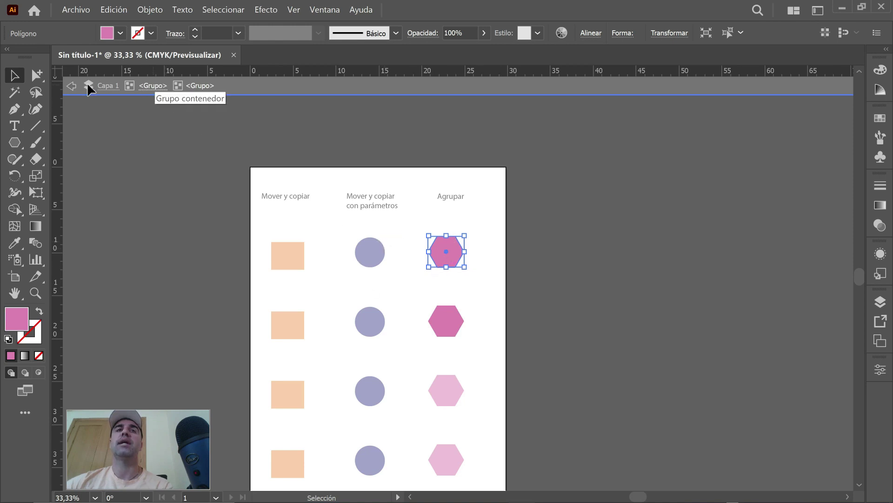
click(70, 84)
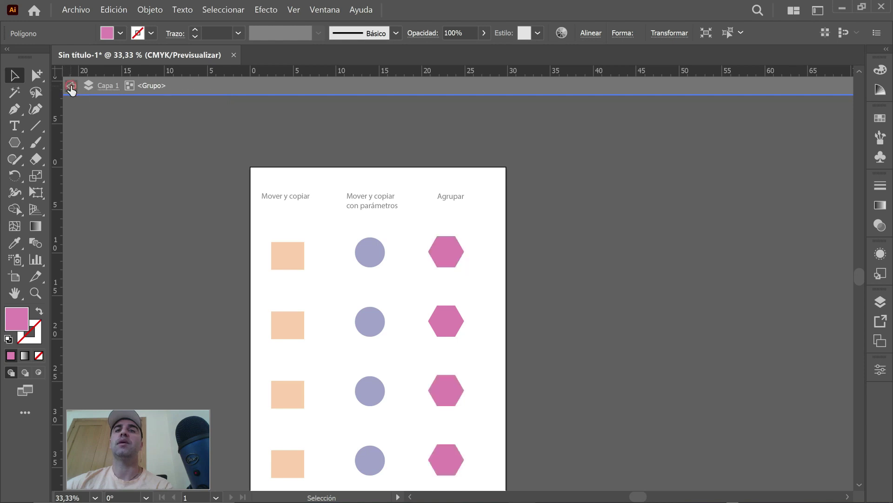
click(451, 313)
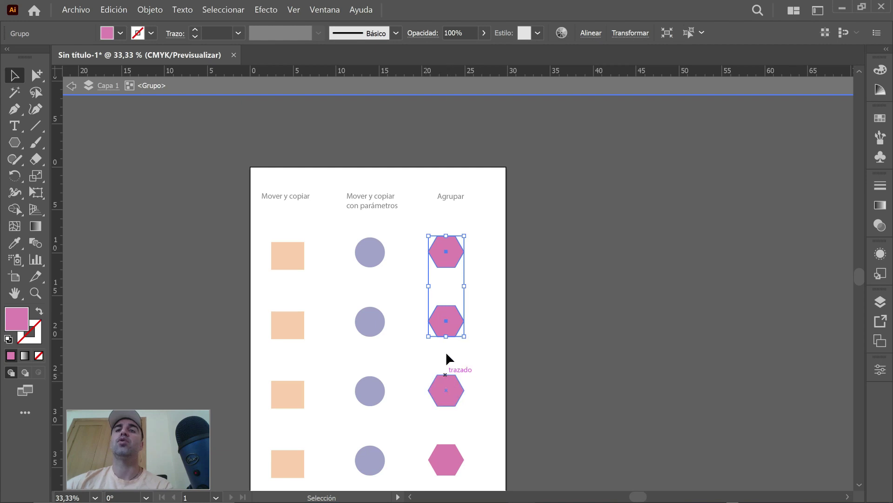
click(450, 386)
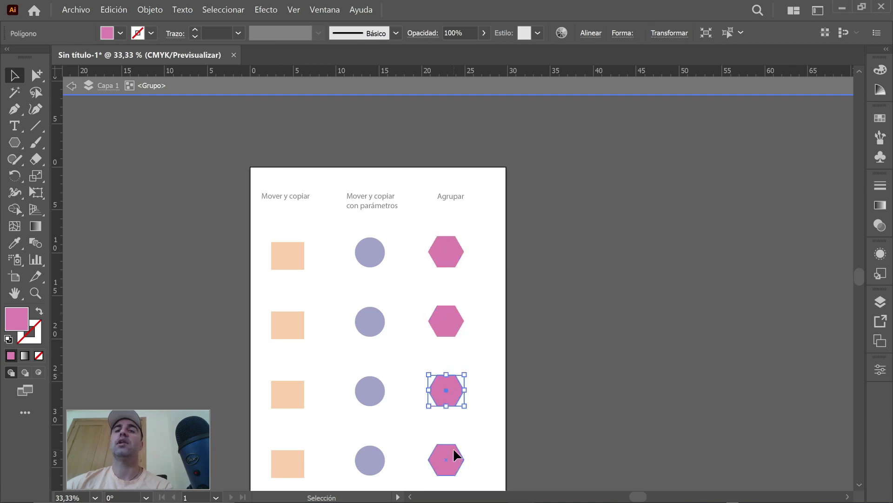
click(453, 455)
click(452, 386)
click(459, 322)
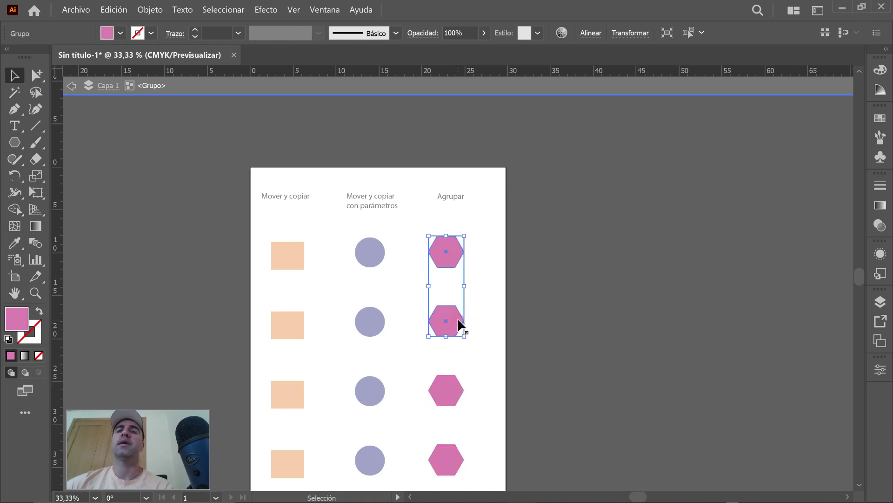
click(451, 380)
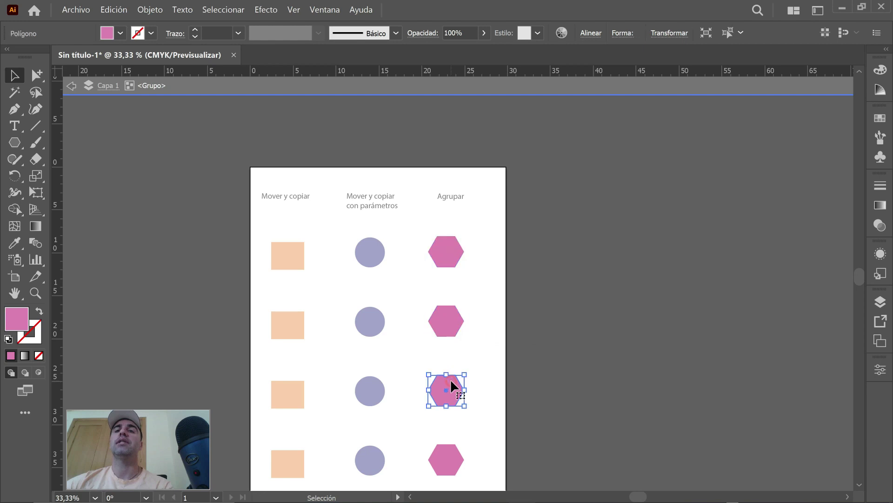
click(456, 315)
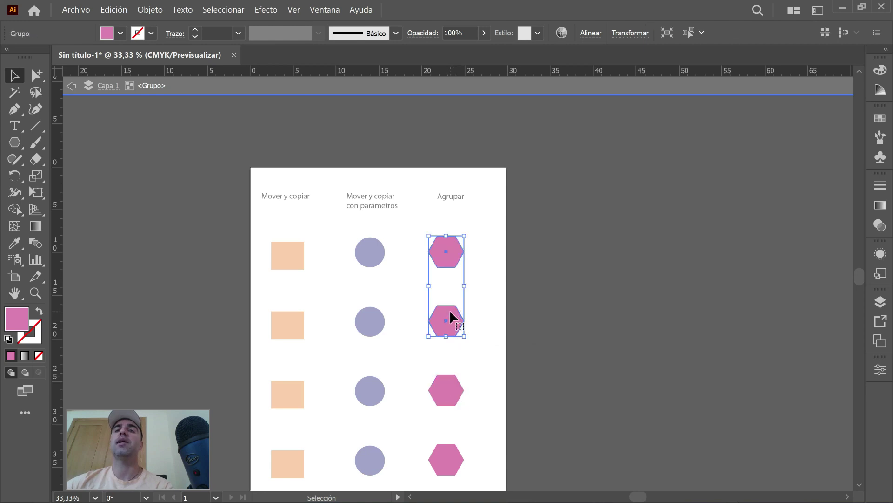
right_click(453, 316)
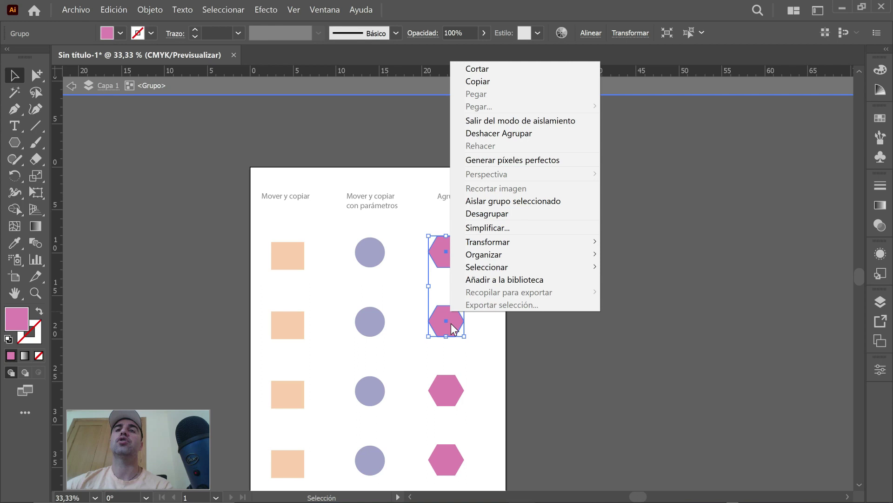
click(485, 213)
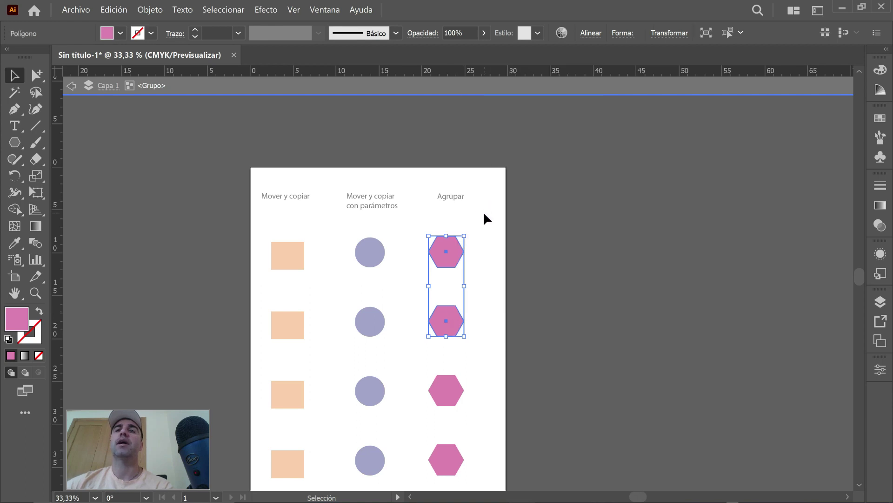
click(486, 278)
click(445, 262)
click(445, 312)
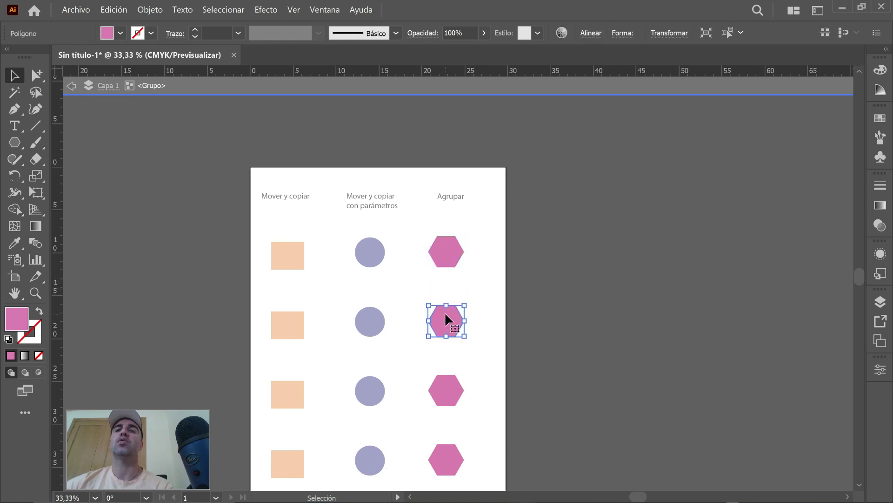
click(479, 324)
drag(481, 326, 438, 253)
right_click(451, 256)
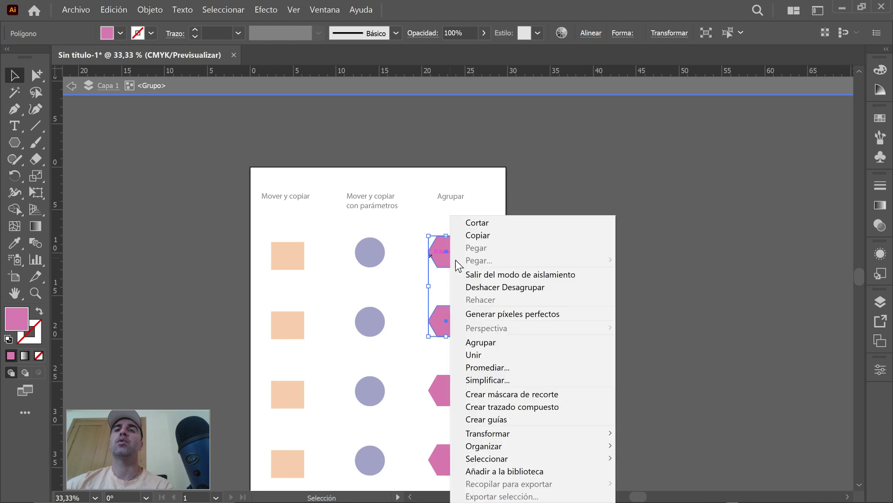
click(480, 342)
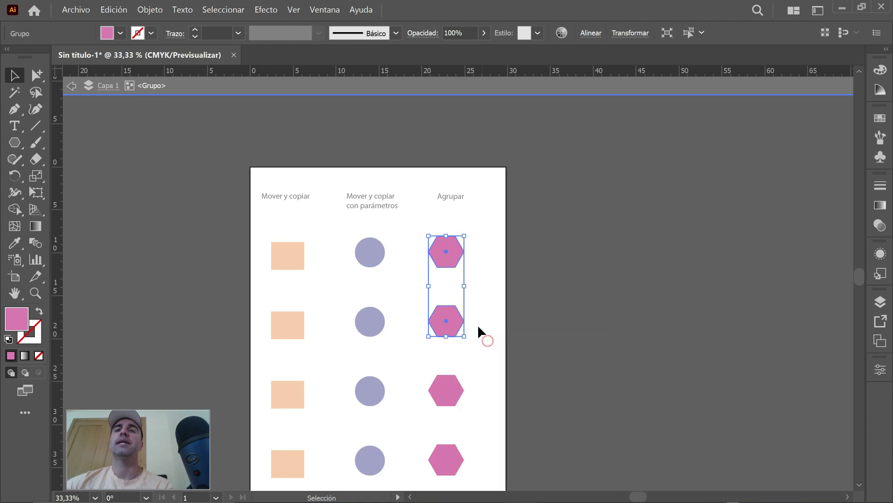
- Isolate the nested hexagon group, exit isolation, and confirm the column selects as one group
click(482, 272)
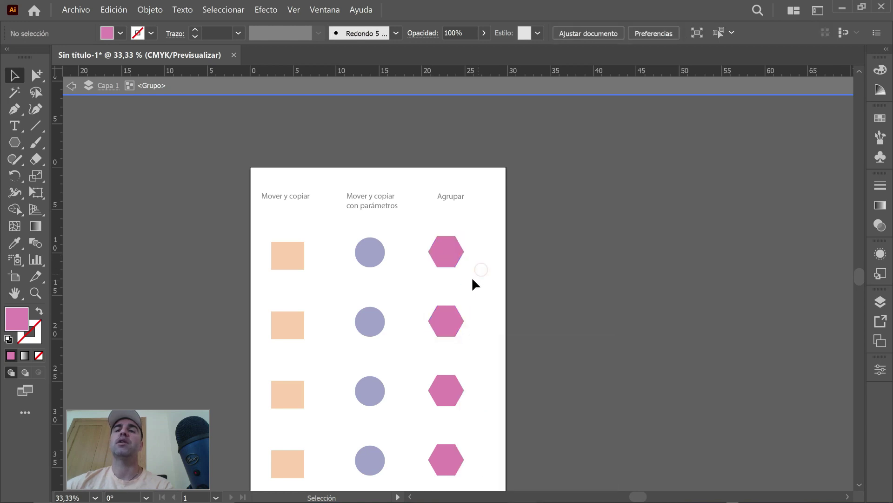
double_click(448, 262)
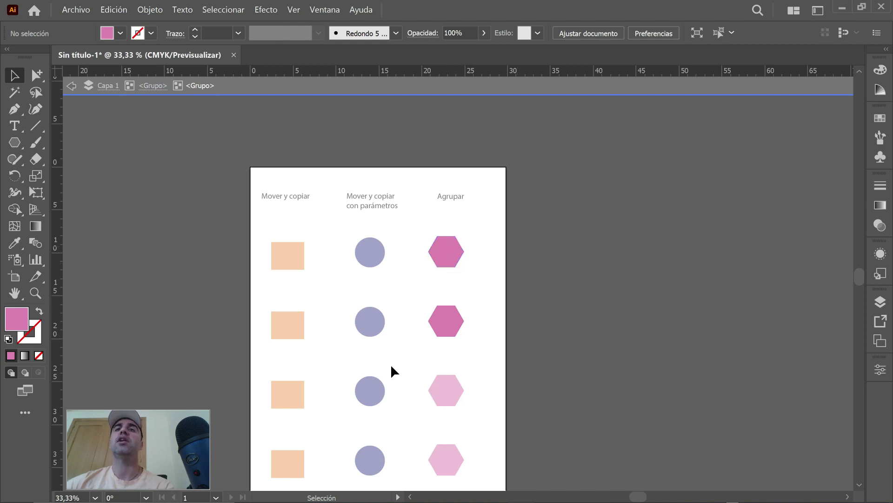
double_click(471, 314)
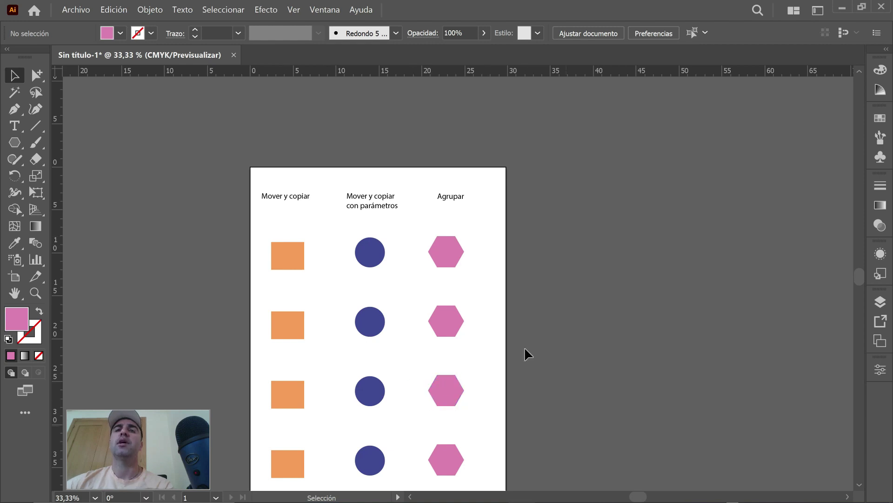
click(447, 250)
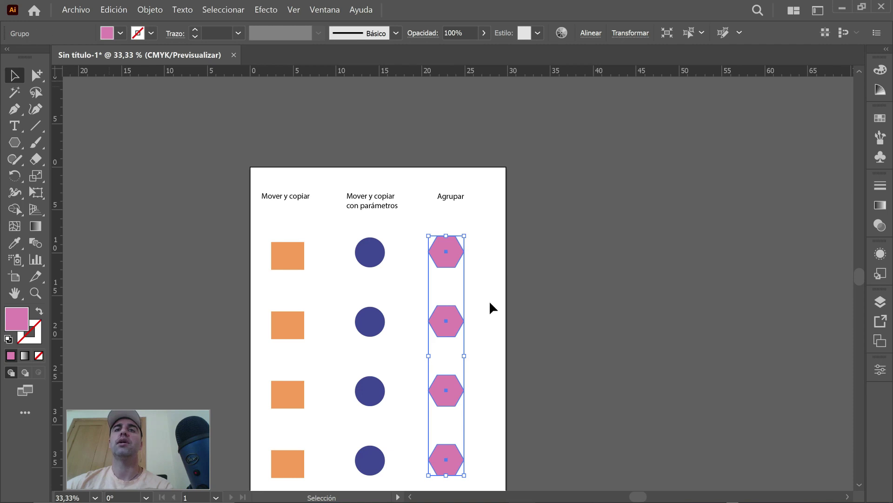
click(485, 276)
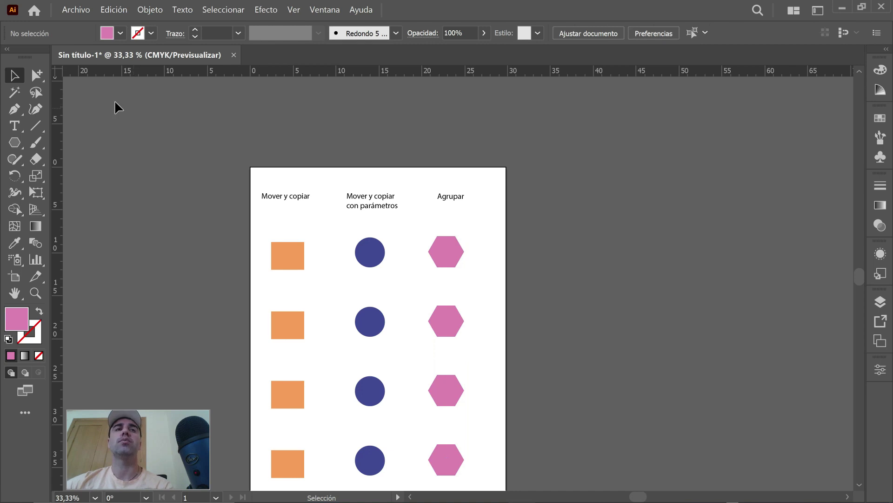
- Choose the Group Selection tool (Herramienta Selección de grupos) from the Direct Selection flyout
click(36, 75)
drag(36, 77, 79, 80)
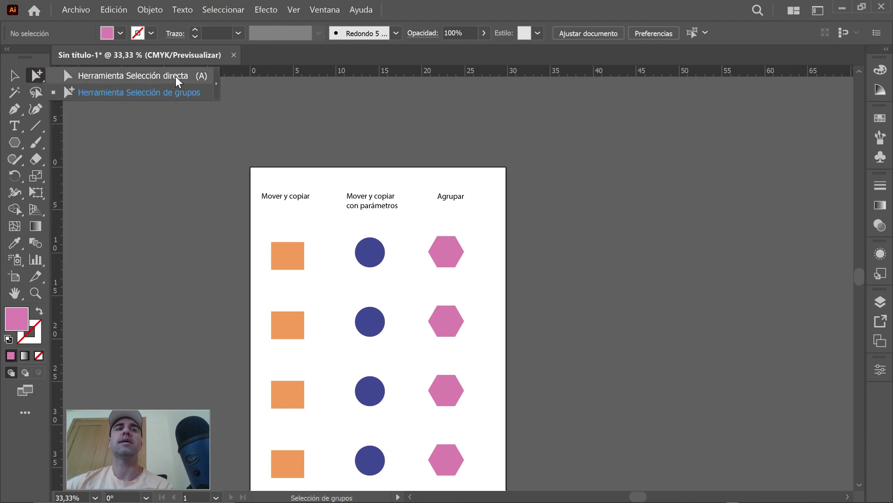
click(115, 93)
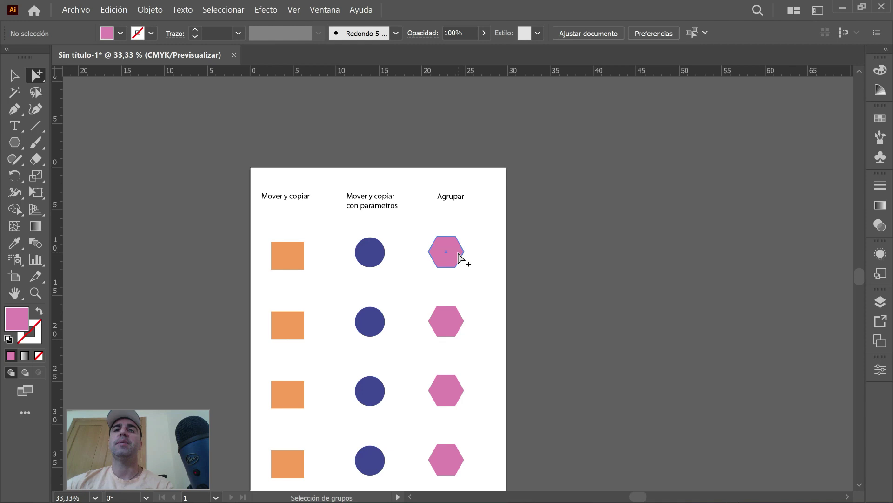
- Test selecting the hexagon group with the Selection tool, deselect, then return to Group Selection
click(14, 75)
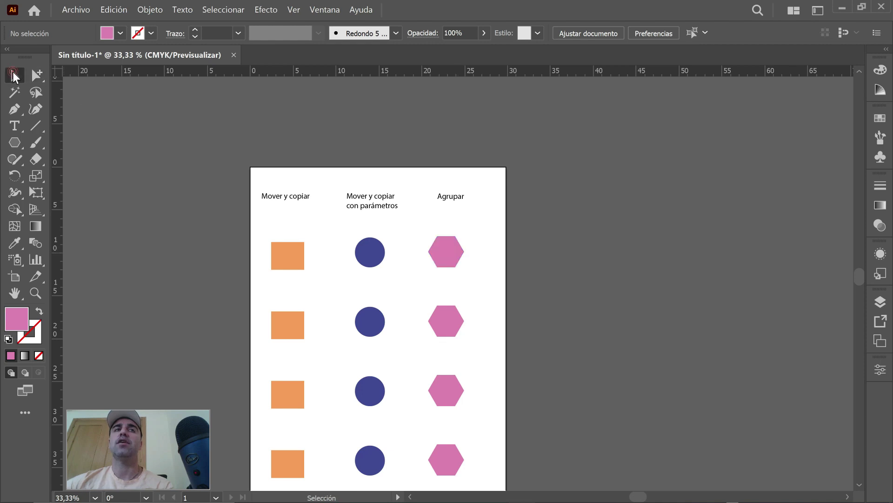
click(451, 248)
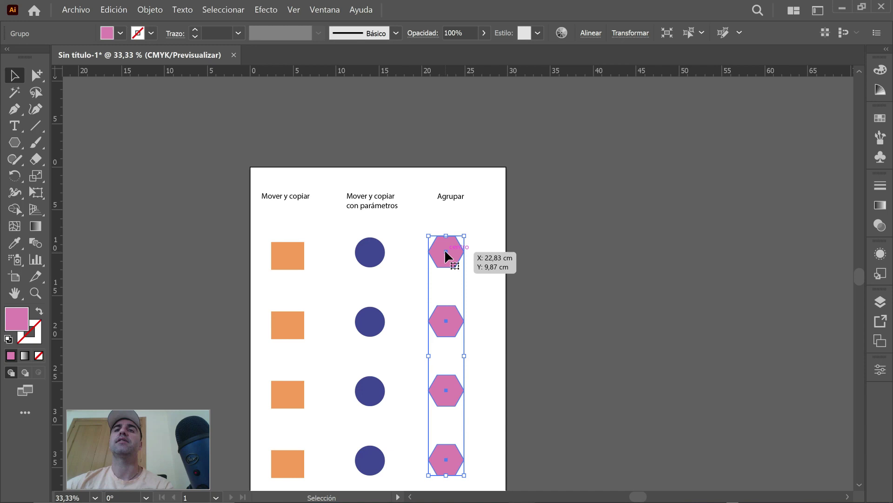
click(493, 218)
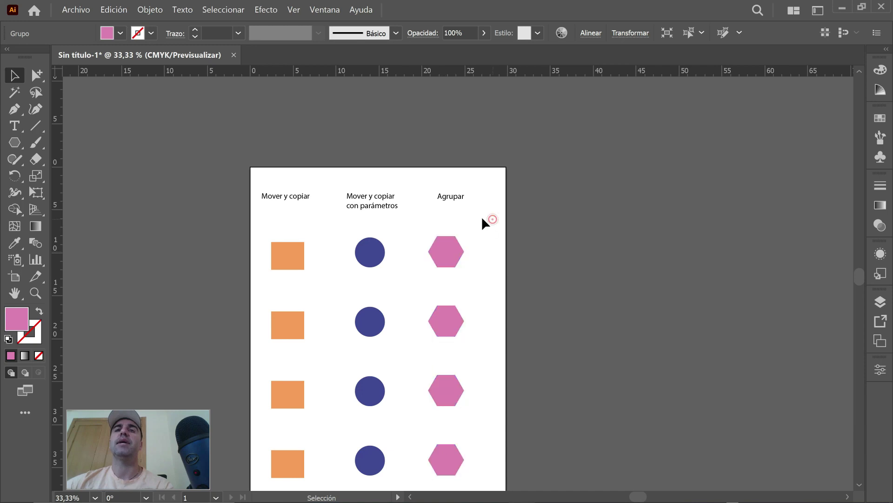
click(36, 77)
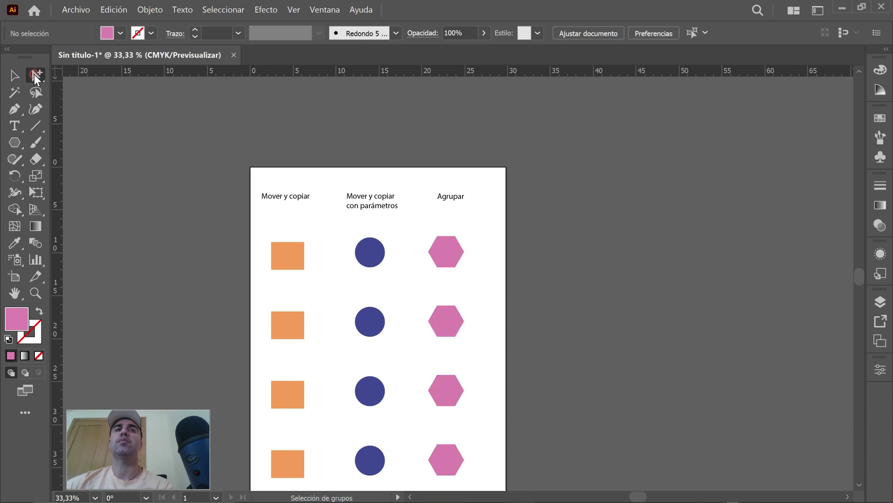
- Confirm the four pink hexagons select as one group, then deselect with the Selection tool
click(456, 247)
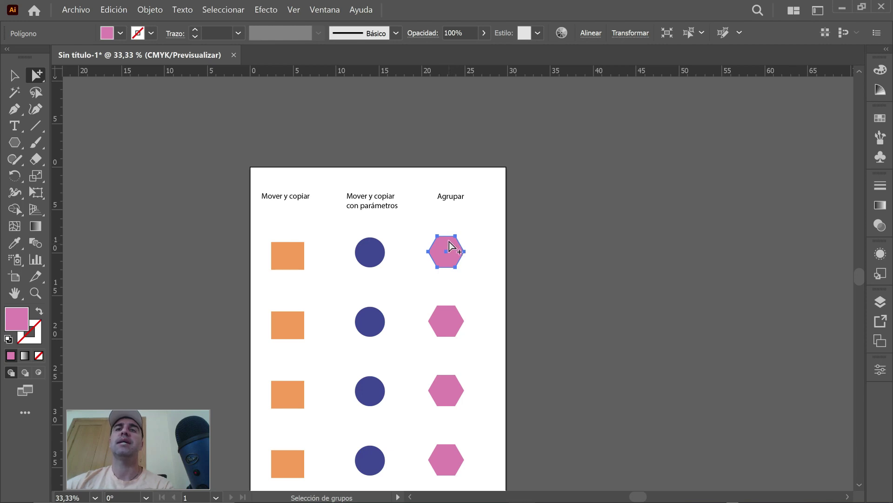
click(449, 248)
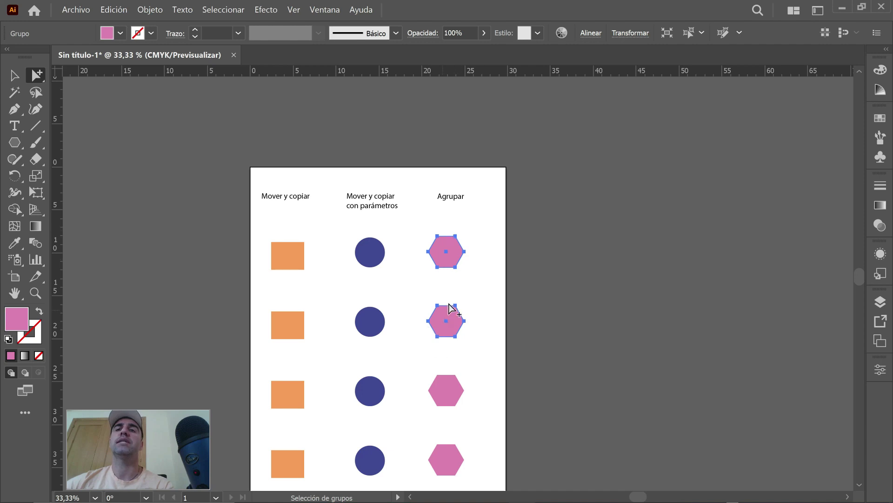
click(455, 252)
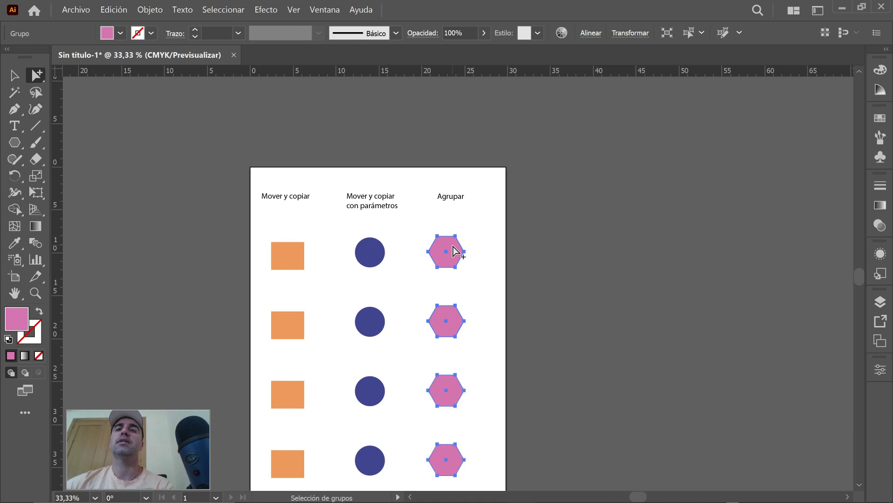
scroll(479, 279, down, 3)
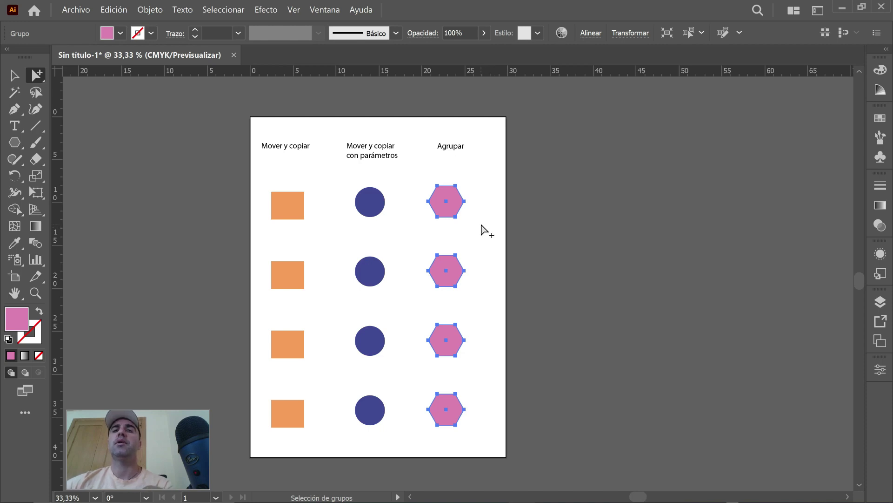
key(v)
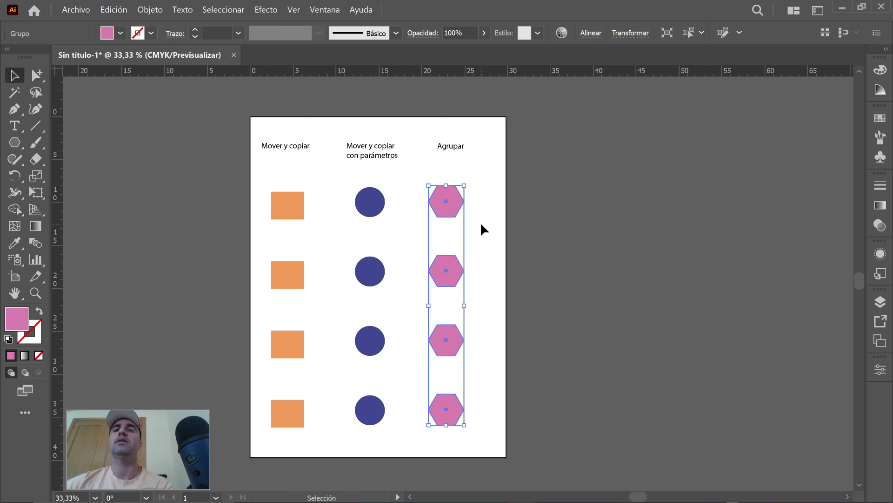
click(491, 219)
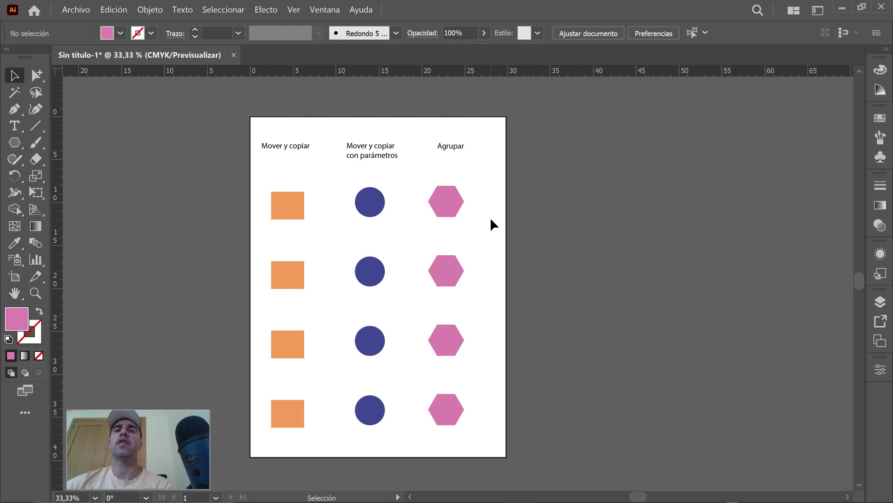
scroll(416, 237, up, 1)
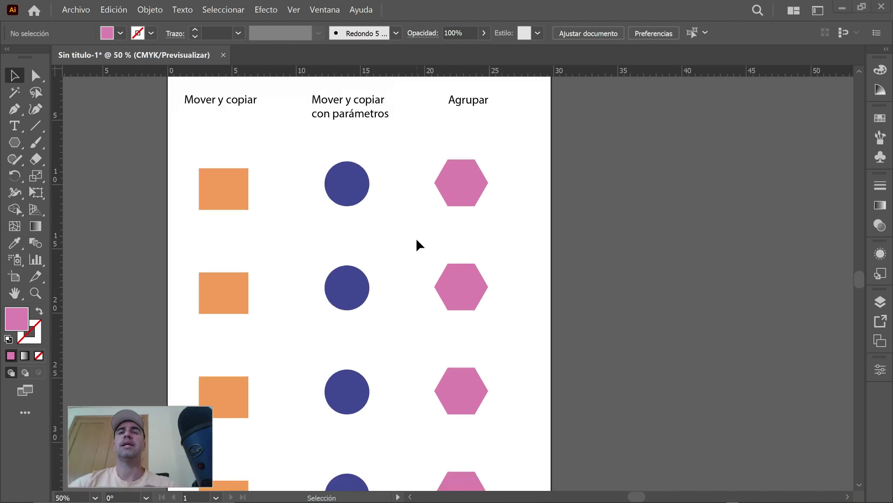
click(38, 77)
right_click(39, 80)
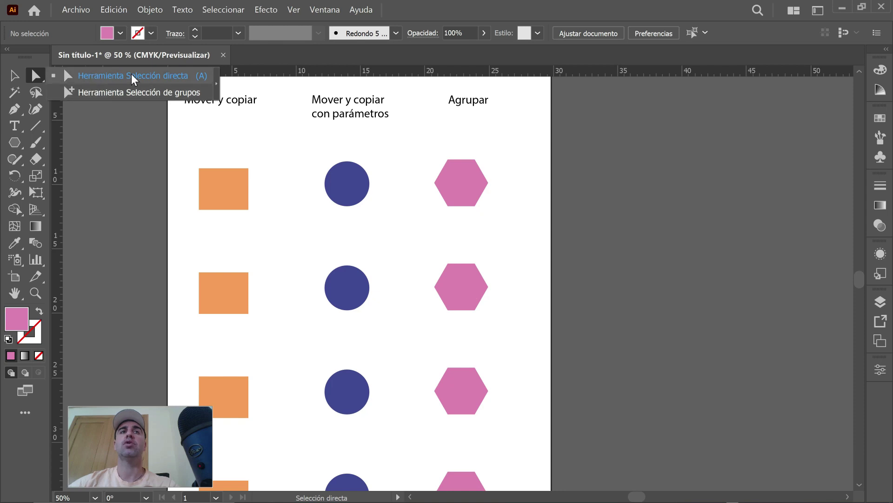
click(172, 78)
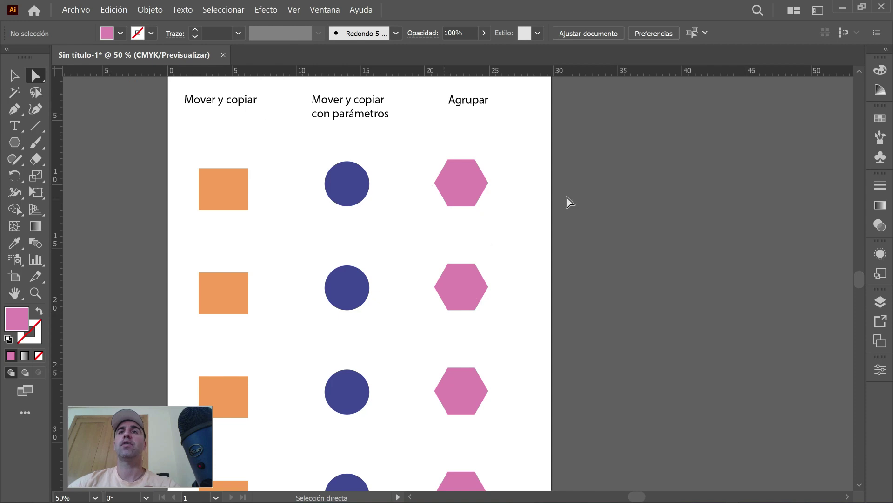
click(444, 183)
click(490, 207)
click(461, 182)
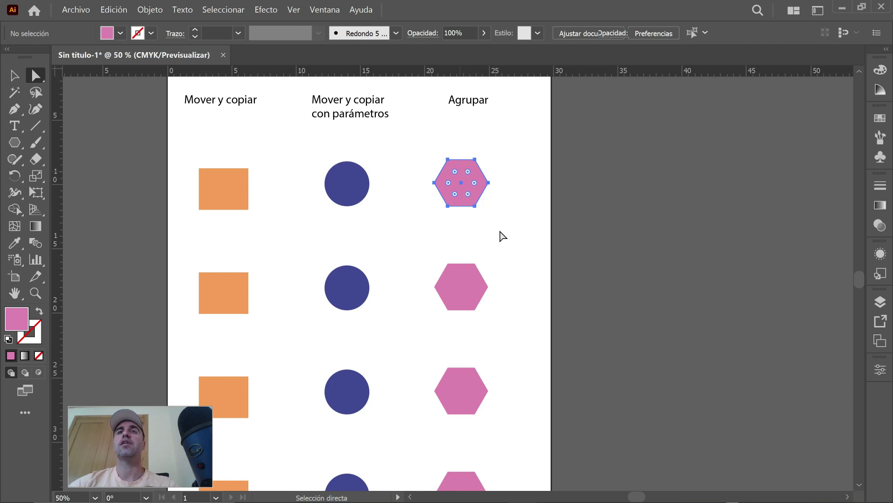
click(459, 184)
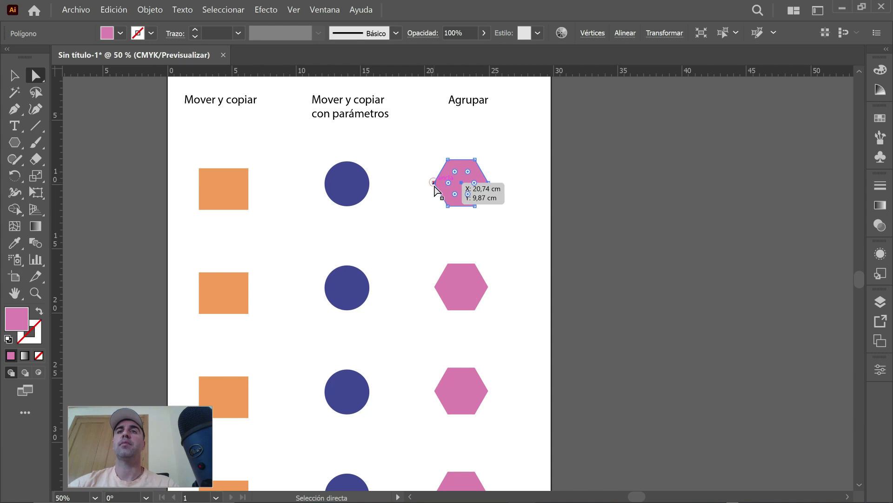
drag(434, 183, 421, 182)
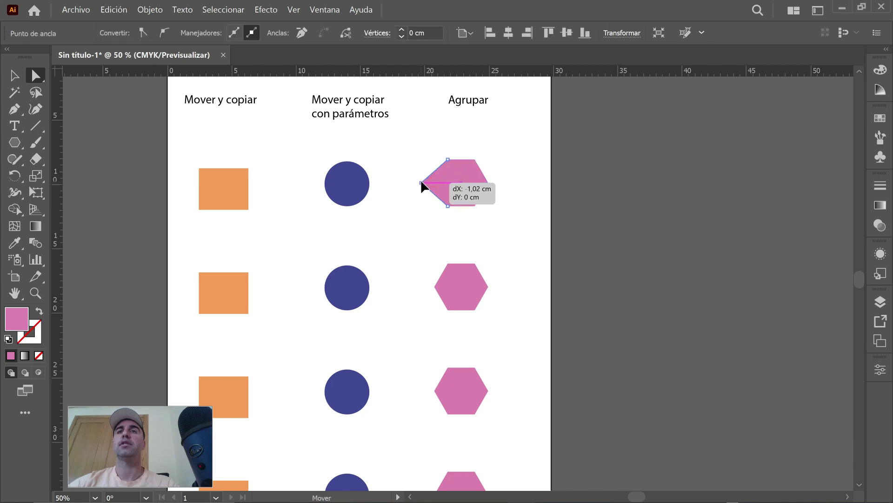
mouse_move(420, 182)
mouse_down()
mouse_move(434, 183)
mouse_move(423, 183)
mouse_up()
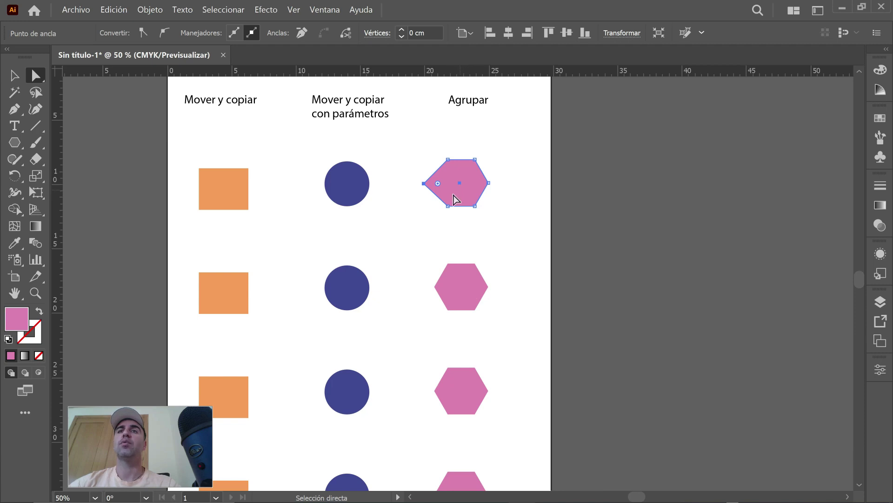
click(463, 275)
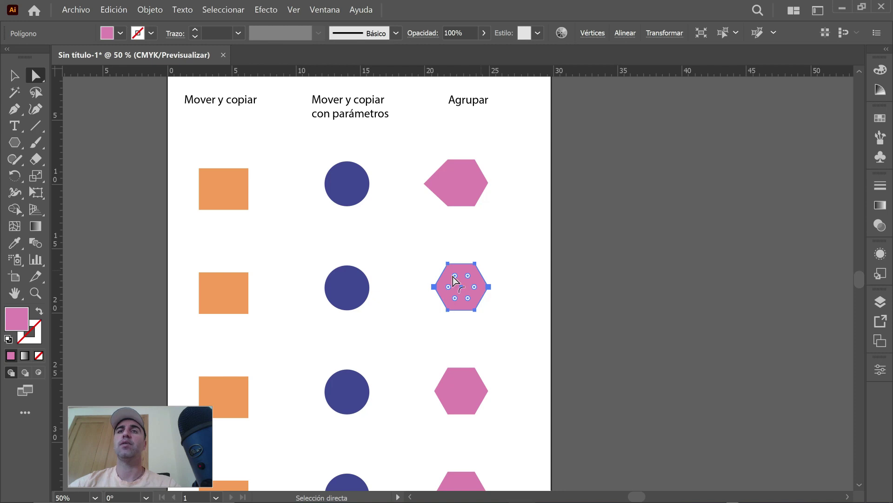
click(448, 368)
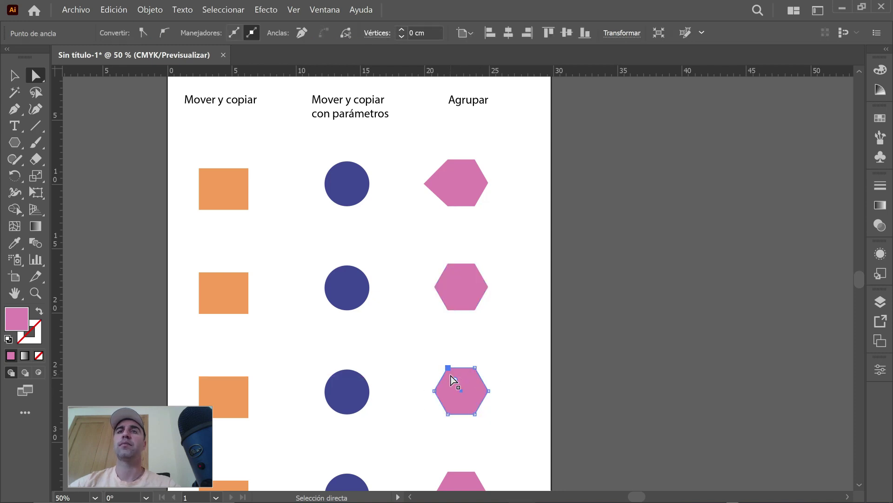
key(ctrl+z)
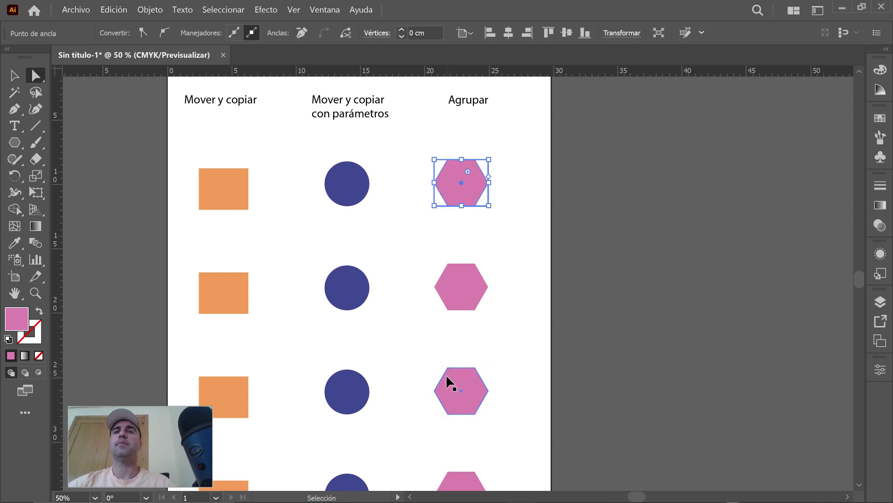
click(511, 318)
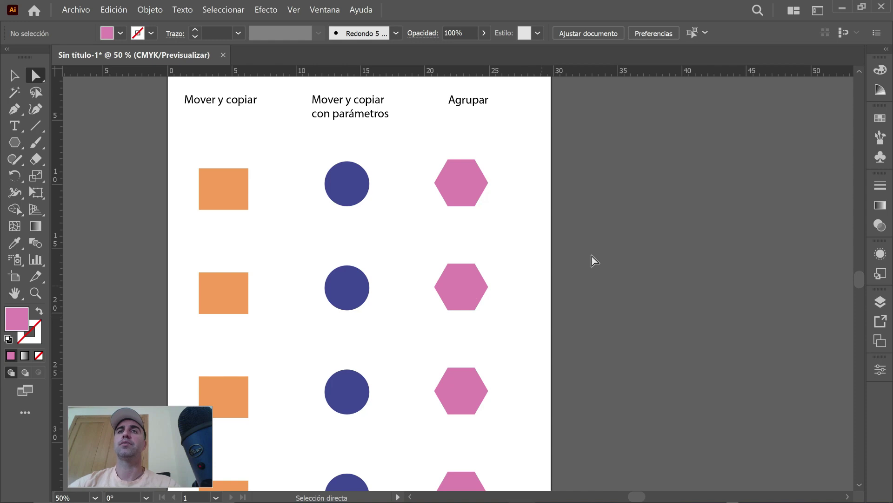
key(v)
key(ctrl+minus)
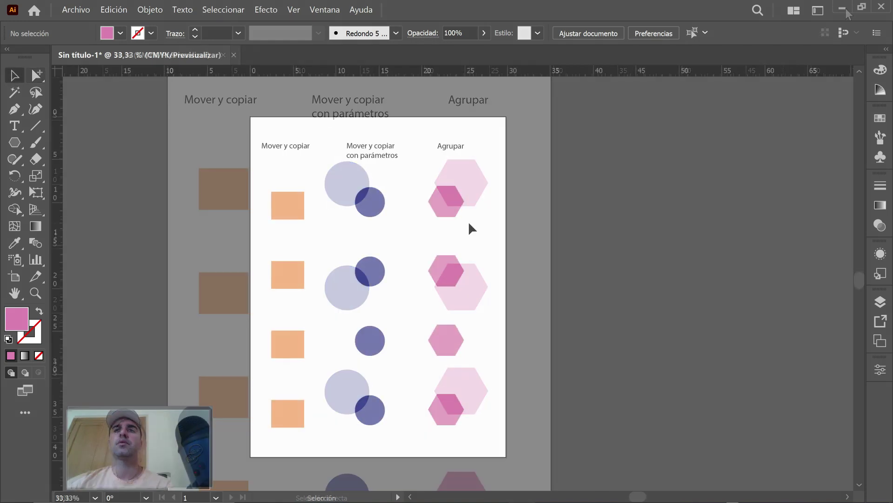
click(444, 207)
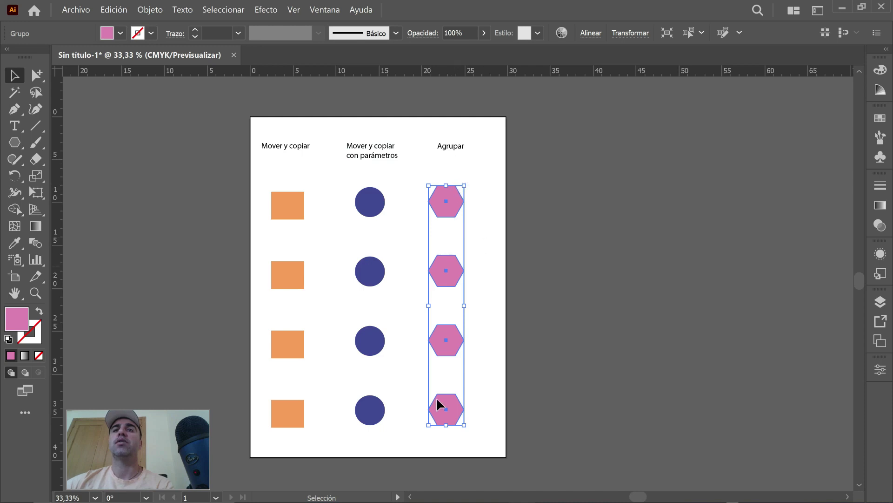
click(483, 248)
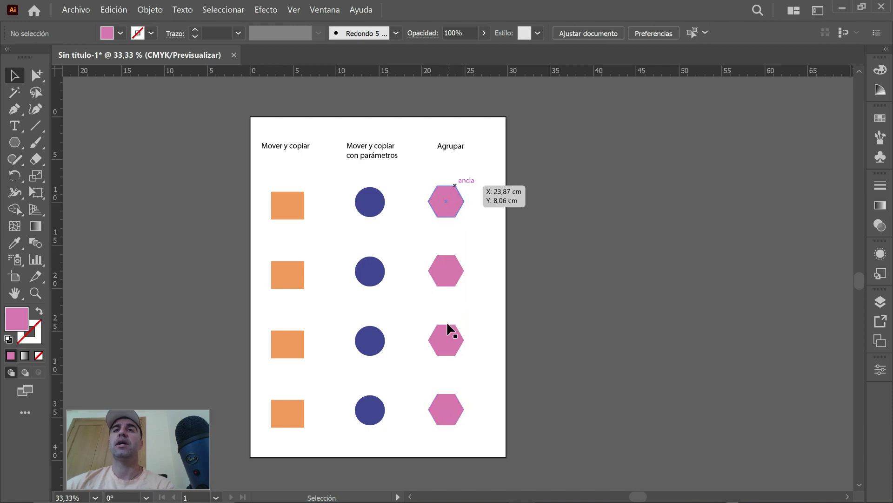
click(451, 202)
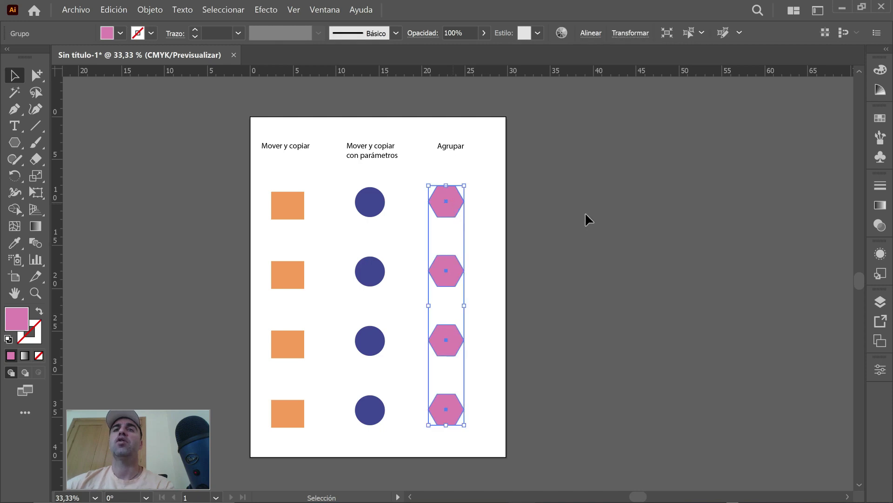
- Drag the artboard's right edge outward to widen the page, then reselect the hexagon group
click(14, 277)
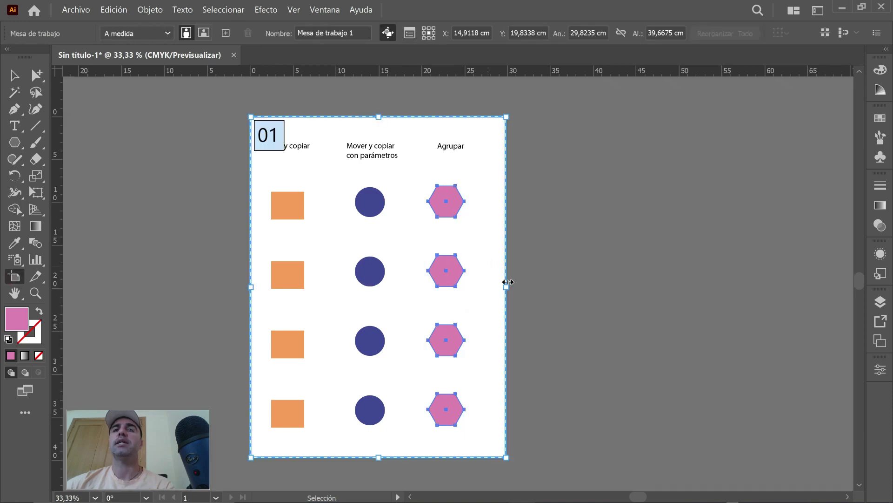
mouse_move(504, 288)
mouse_down()
mouse_move(731, 295)
mouse_move(705, 302)
mouse_up()
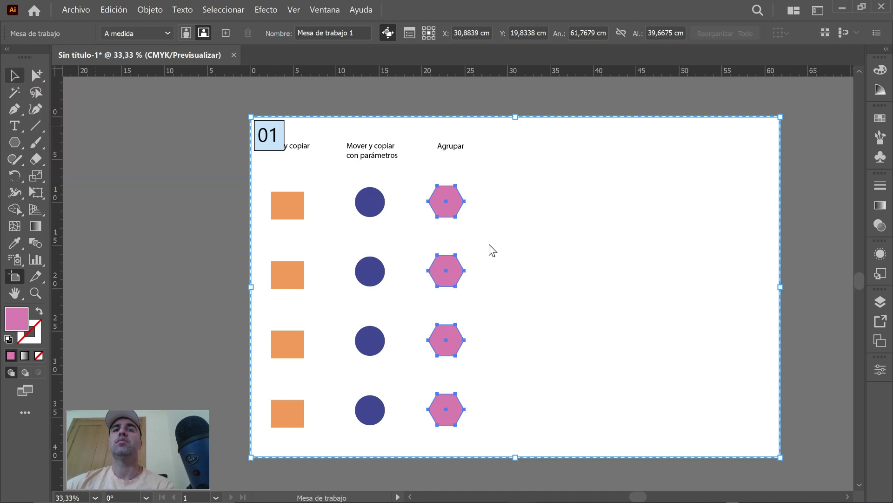
key(v)
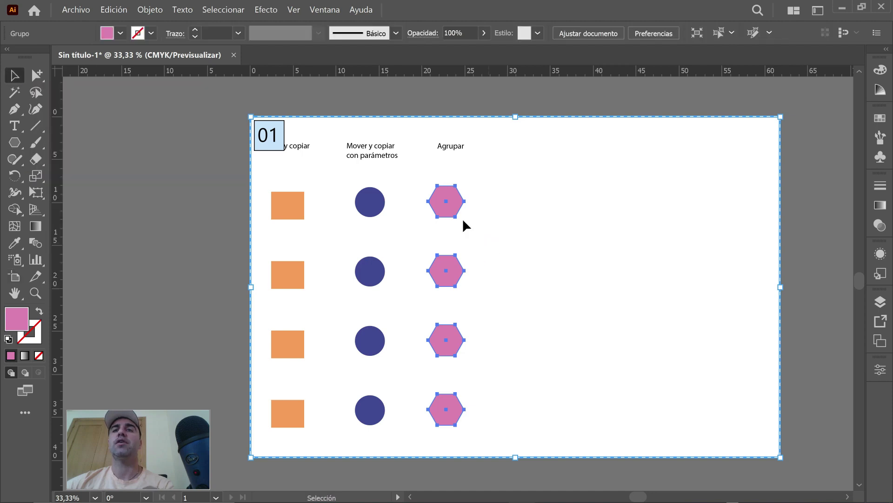
click(462, 220)
click(456, 202)
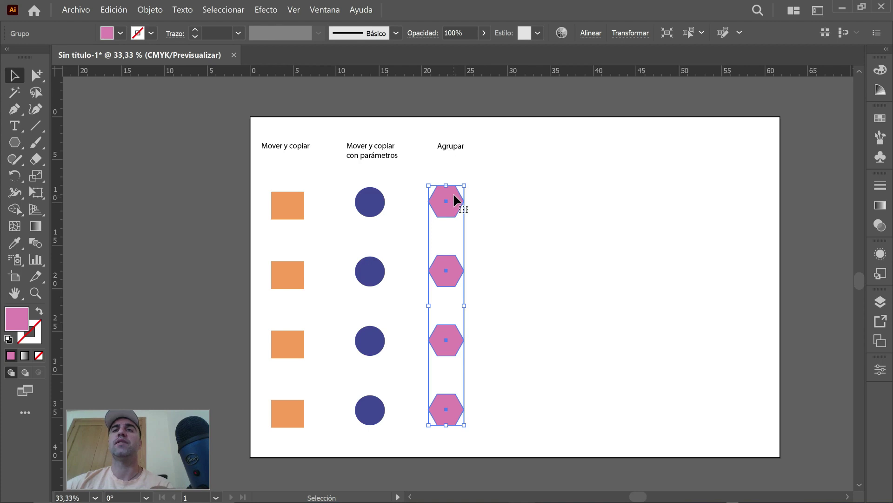
- Alt+Shift-drag a copy of the hexagon column to the right, level with the original
drag(458, 194, 484, 196)
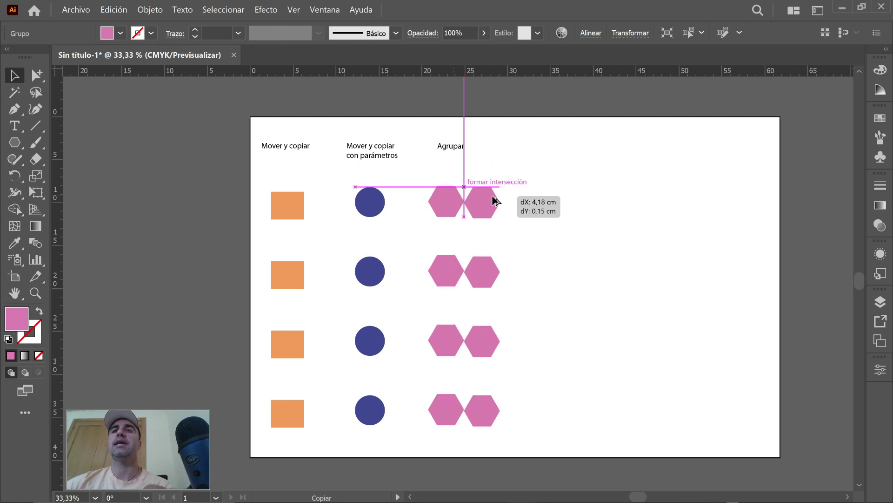
drag(483, 196, 522, 201)
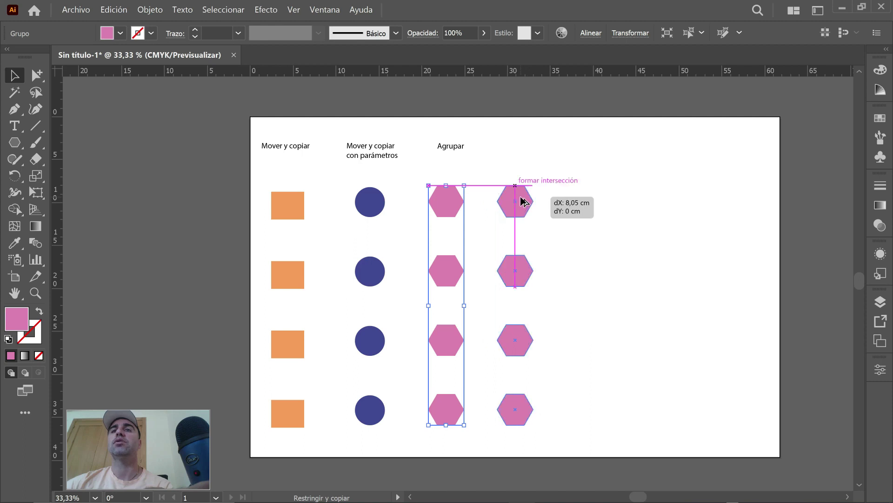
drag(522, 201, 521, 201)
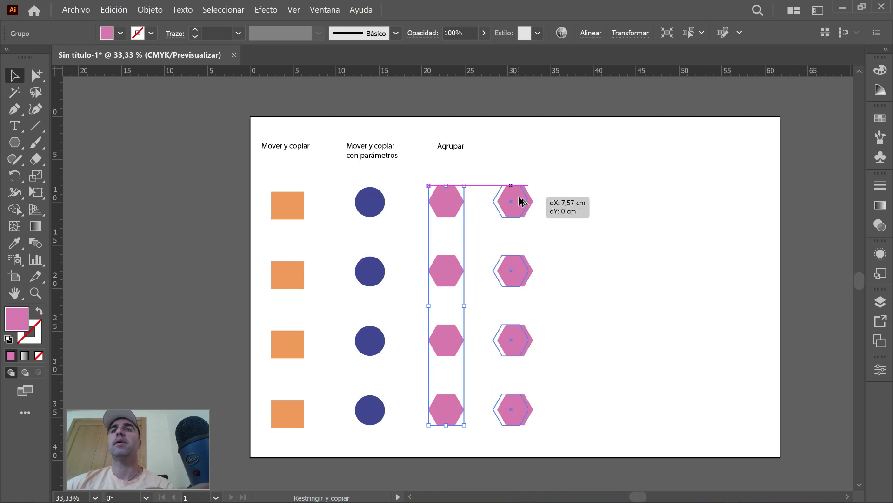
alt+drag(521, 201, 520, 201)
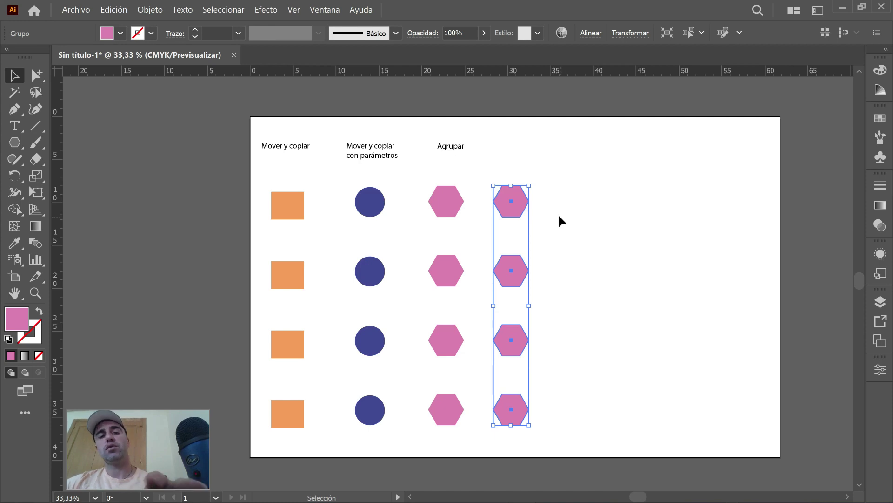
- Repeat the copy with Ctrl+D for more evenly spaced hexagon columns, then deselect
key(ctrl)
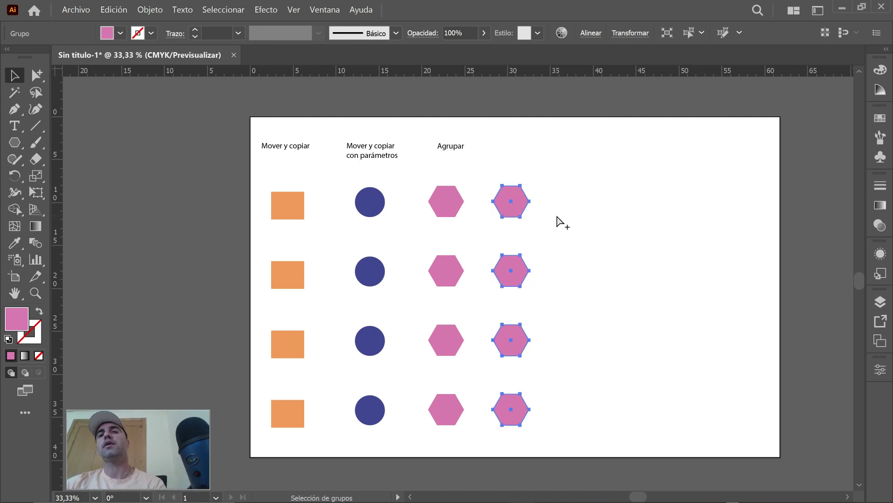
key(ctrl+d)
key(ctrl+d)
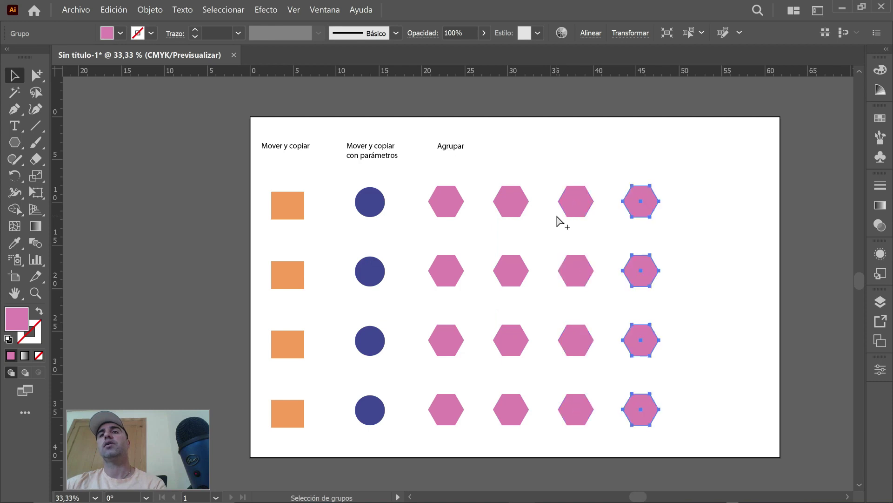
key(ctrl+d)
key(v)
click(543, 153)
click(543, 152)
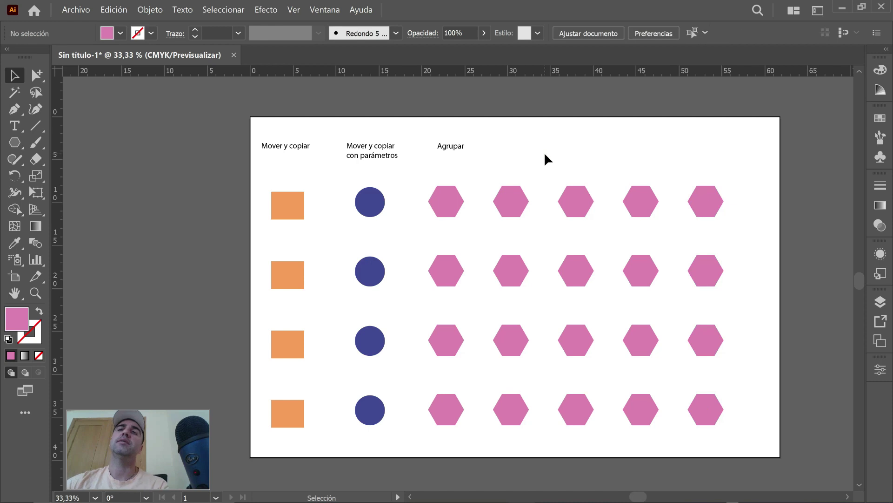